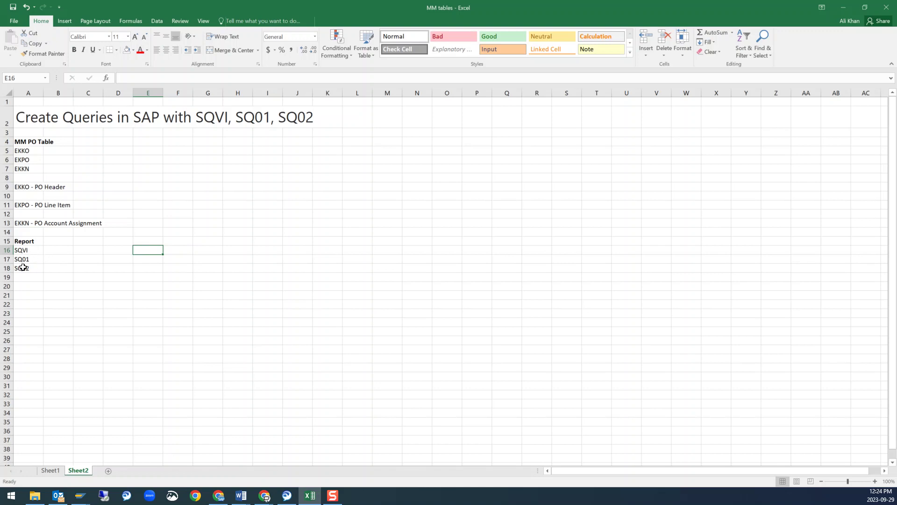
Step: Review the worksheet's report transactions SQVI and SQ01, the PO tables EKKO, EKPO and EKKN, and the EKKO description
{"action": "left_click", "coordinate": [33, 261]}
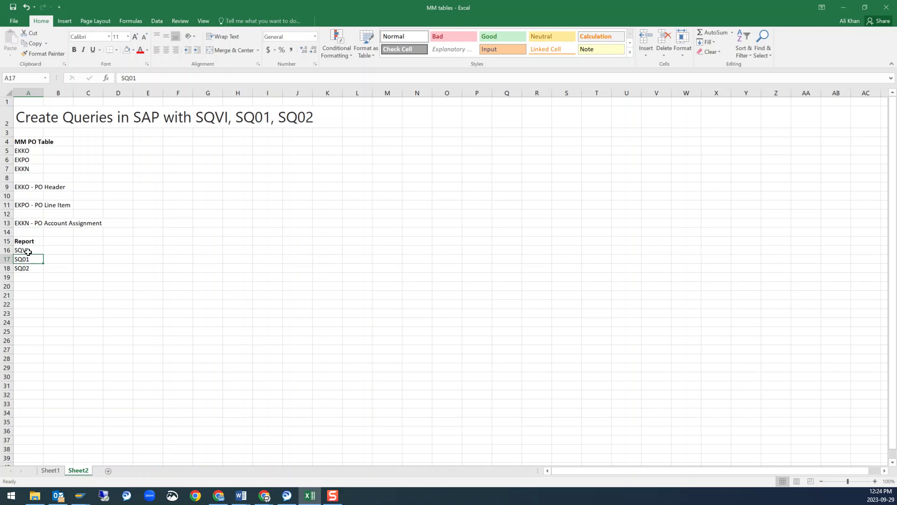
{"action": "left_click", "coordinate": [28, 251]}
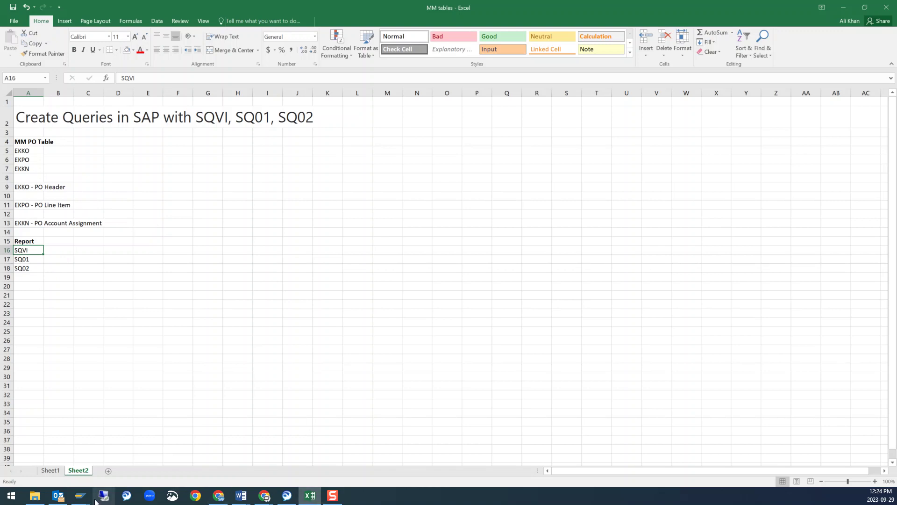
{"action": "left_click_drag", "start_coordinate": [27, 151], "coordinate": [27, 169]}
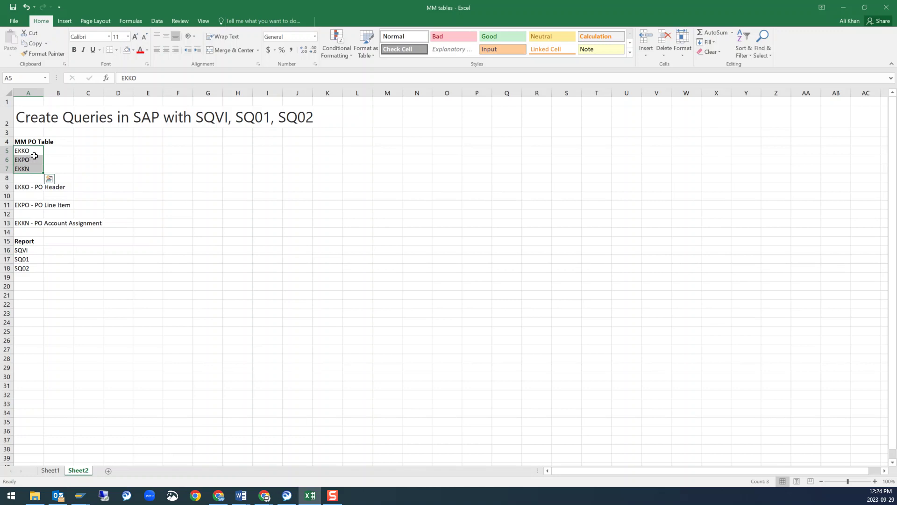
{"action": "left_click", "coordinate": [24, 189]}
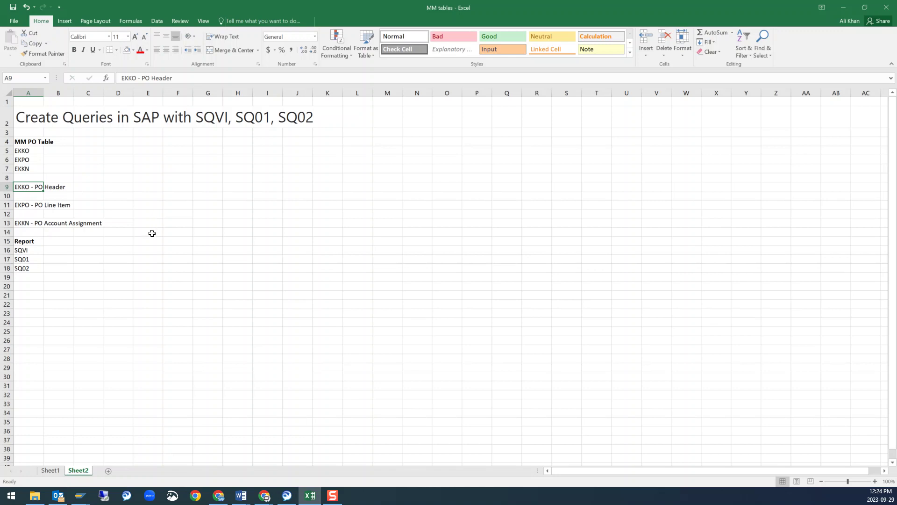
Step: Switch to SAP, start the Create Purchase Order transaction without the document overview, and display an existing framework order
{"action": "mouse_move", "coordinate": [88, 501]}
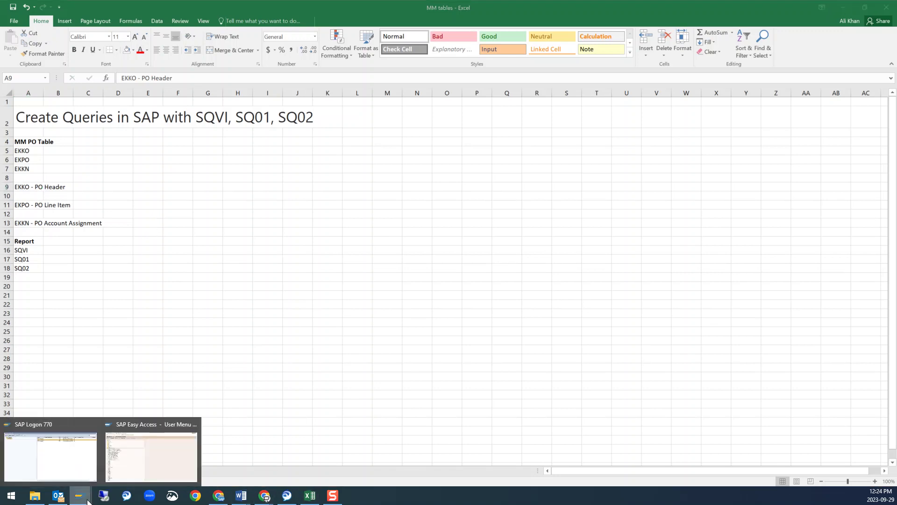
{"action": "left_click", "coordinate": [141, 473]}
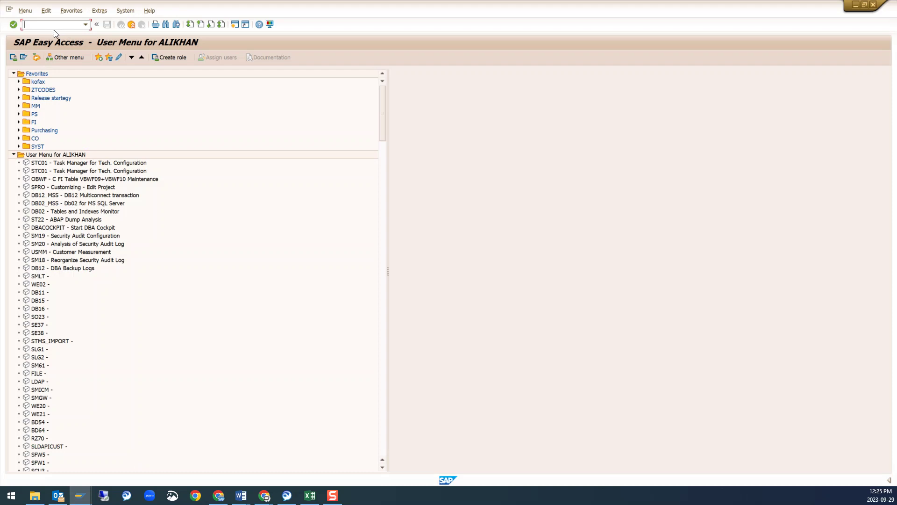
{"action": "type", "text": "me21"}
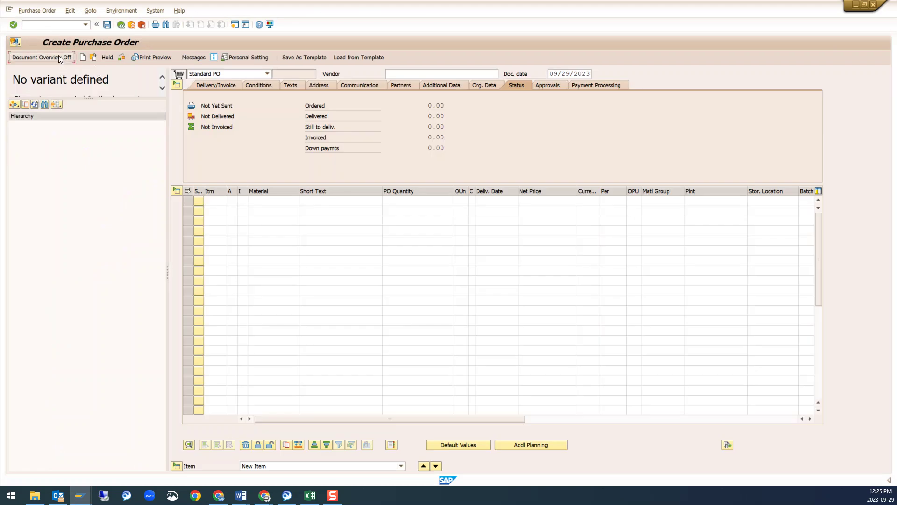
{"action": "left_click", "coordinate": [62, 58]}
{"action": "left_click", "coordinate": [93, 58]}
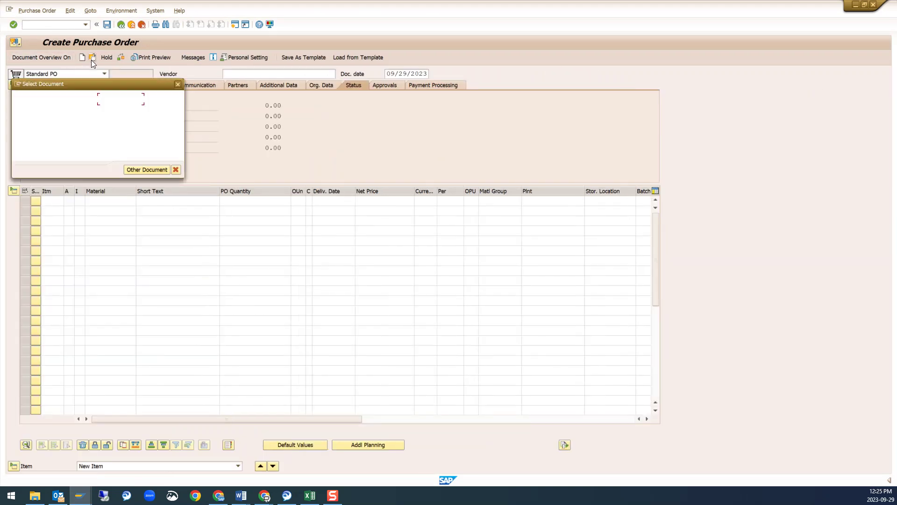
{"action": "key", "text": "Return"}
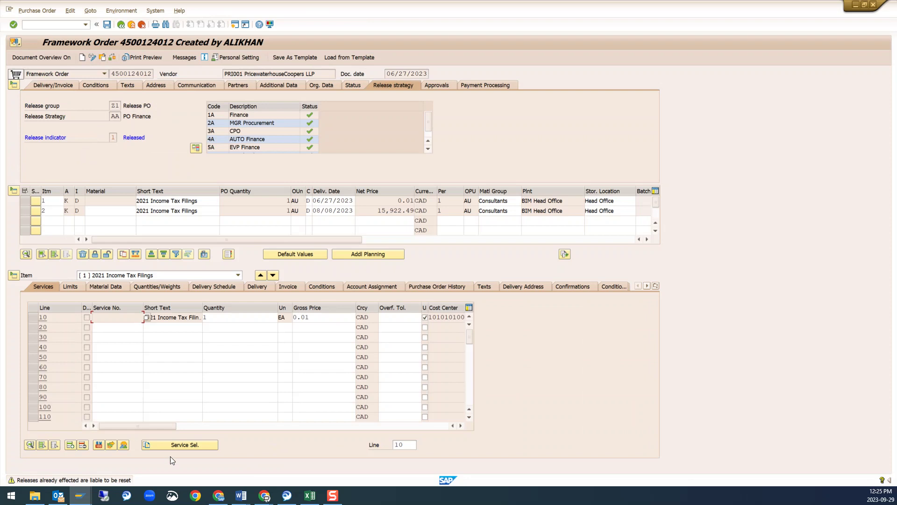
Step: Place the MM tables workbook in a smaller window over the SAP order and display the account assignment of item 1
{"action": "left_click", "coordinate": [310, 498]}
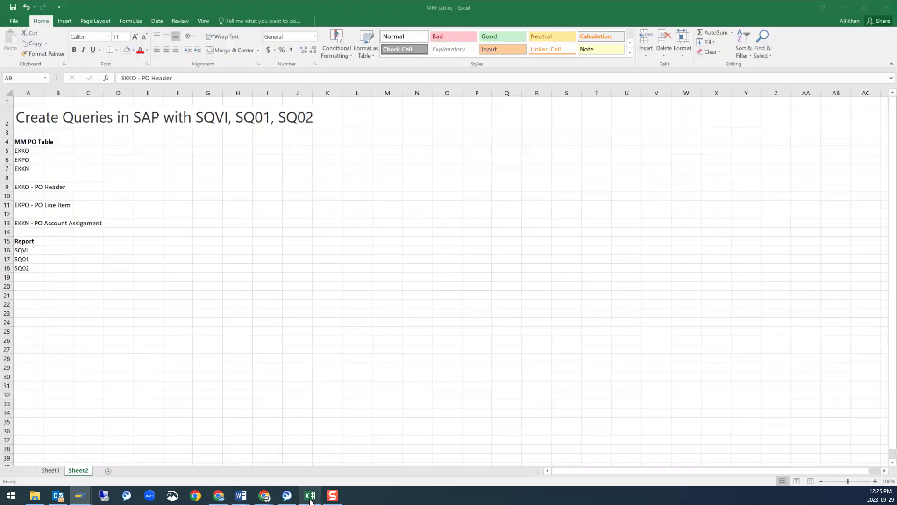
{"action": "left_click", "coordinate": [867, 8]}
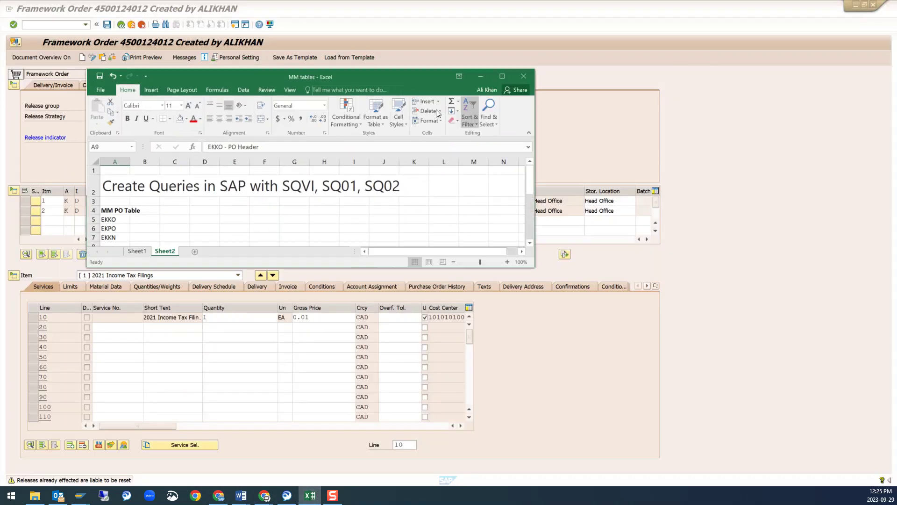
{"action": "left_click_drag", "start_coordinate": [381, 79], "coordinate": [710, 37]}
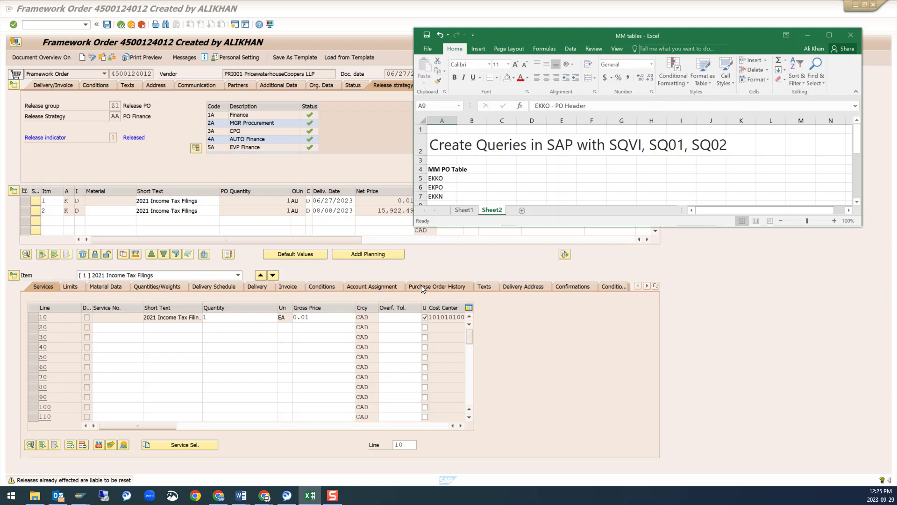
{"action": "left_click", "coordinate": [380, 287]}
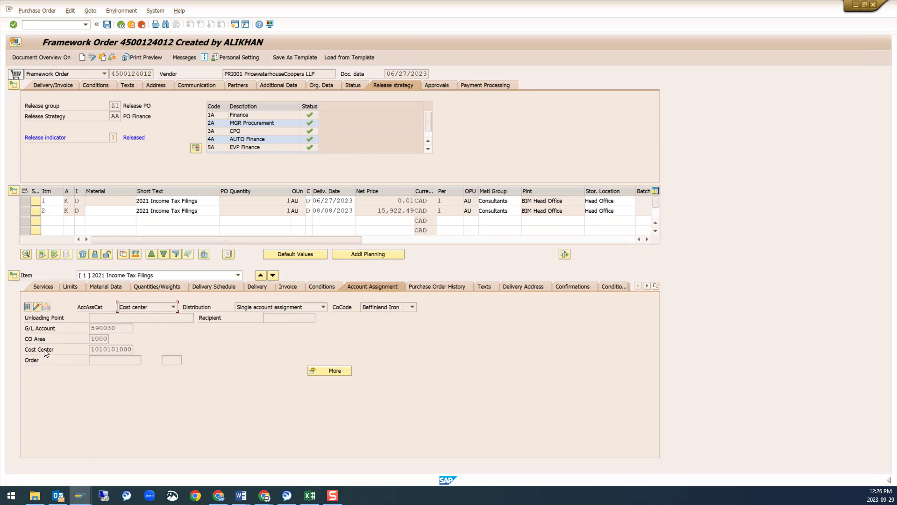
Step: Switch back to the MM tables workbook in full size and review the descriptions of EKKO, EKPO and EKKN
{"action": "left_click", "coordinate": [310, 496]}
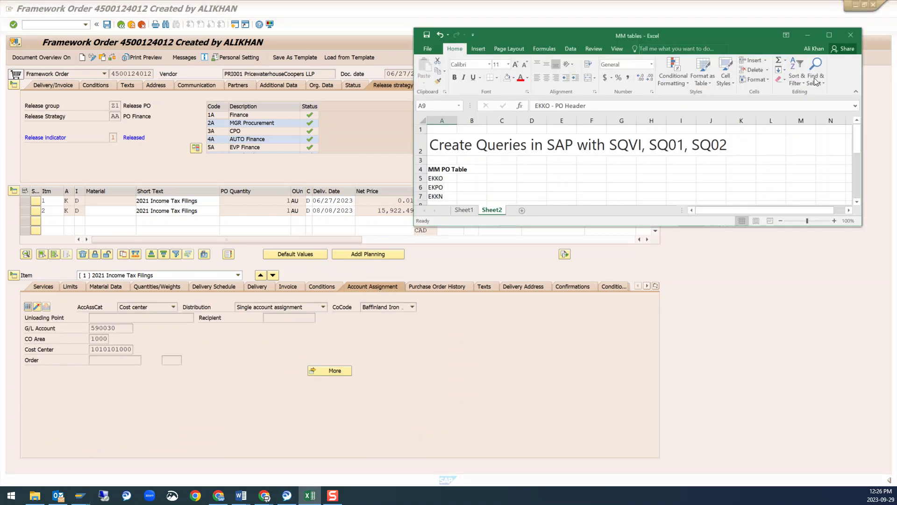
{"action": "left_click", "coordinate": [830, 36]}
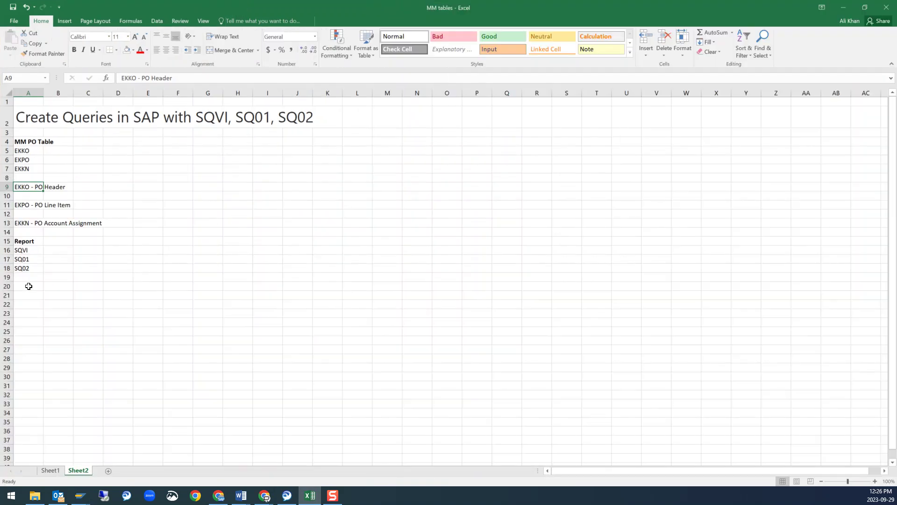
{"action": "left_click_drag", "start_coordinate": [27, 185], "coordinate": [28, 223]}
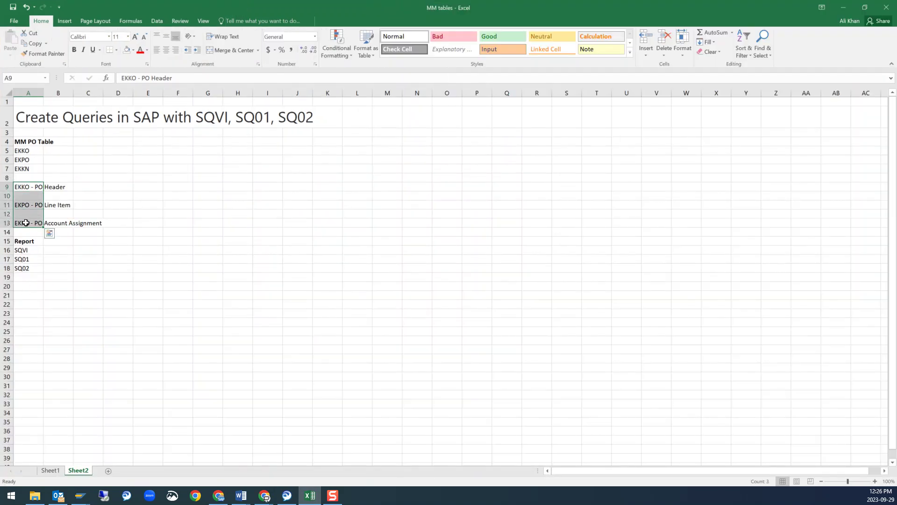
{"action": "left_click", "coordinate": [48, 186]}
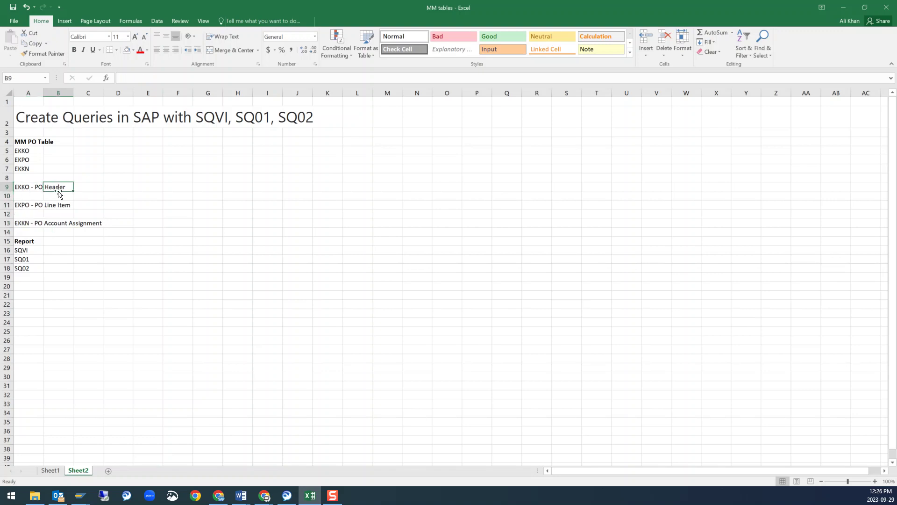
{"action": "left_click", "coordinate": [20, 188]}
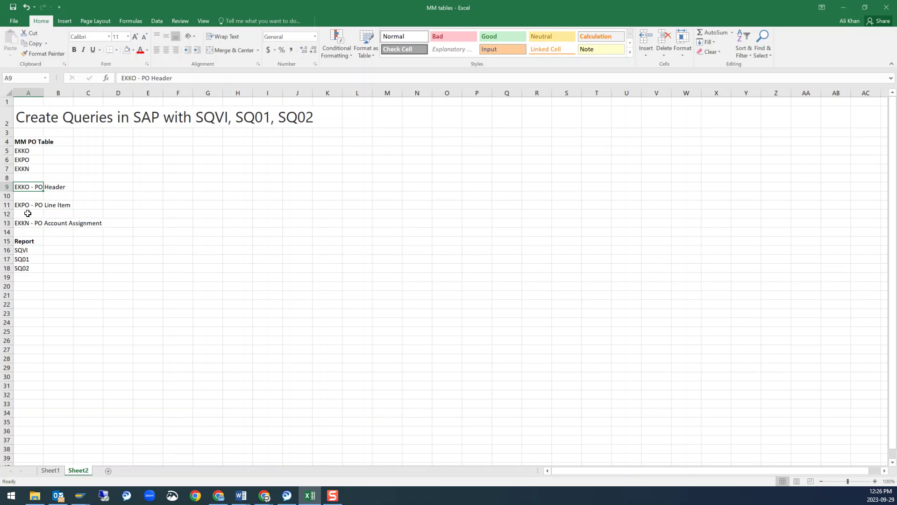
{"action": "left_click", "coordinate": [22, 204]}
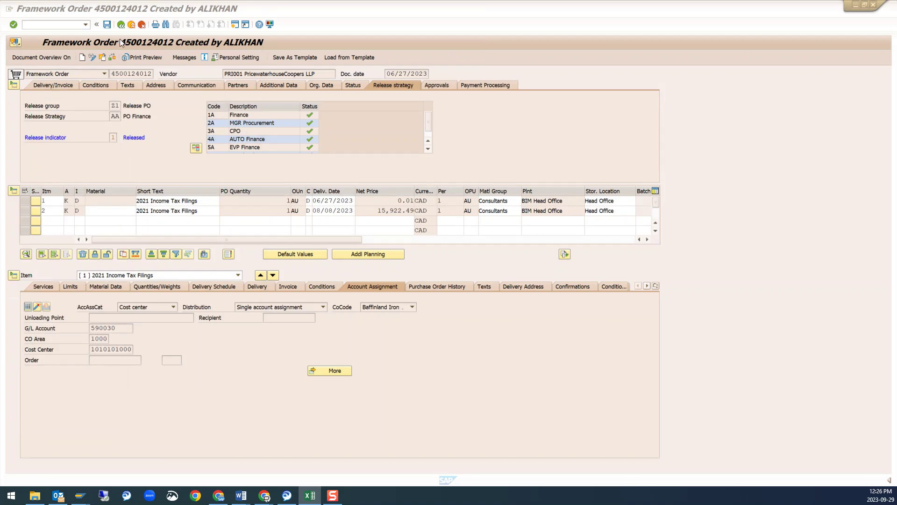
Step: Leave the displayed SAP purchase order with /n and start transaction SQVI
{"action": "left_click", "coordinate": [62, 23]}
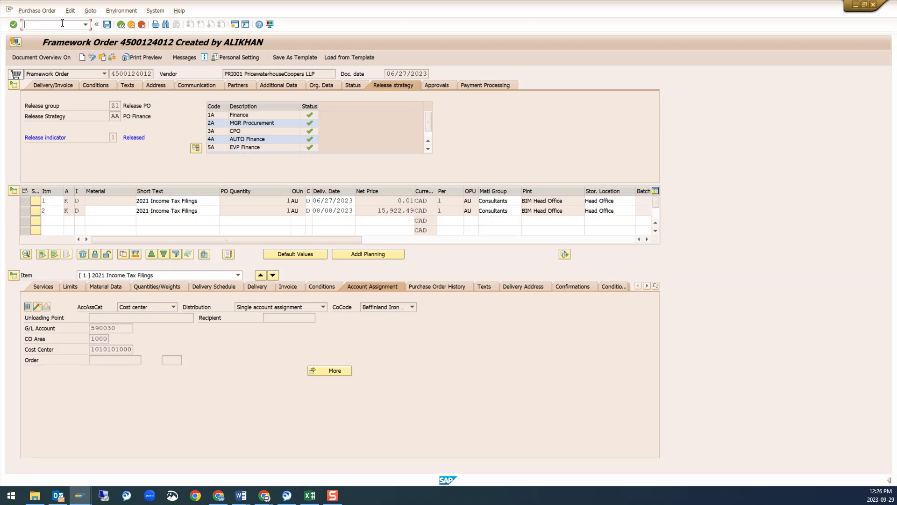
{"action": "type", "text": "/n"}
{"action": "key", "text": "Return"}
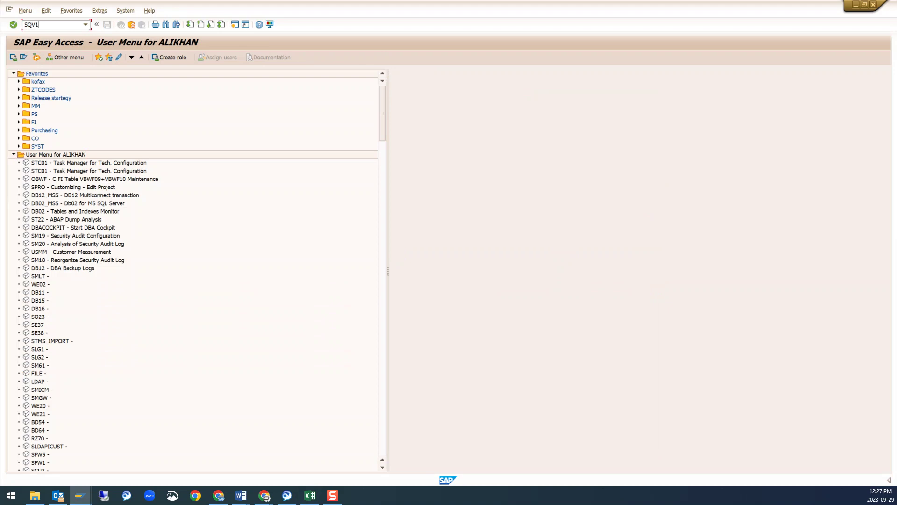
{"action": "key", "text": "Return"}
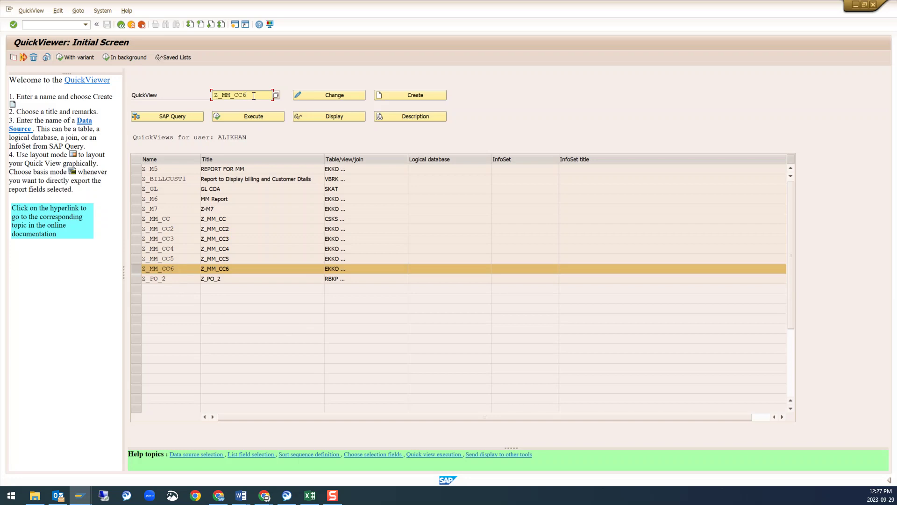
Step: Start creating a QuickView named Z_MM_CC7 and reuse that name as its title
{"action": "key", "text": "BackSpace"}
{"action": "type", "text": "7"}
{"action": "left_click", "coordinate": [417, 96]}
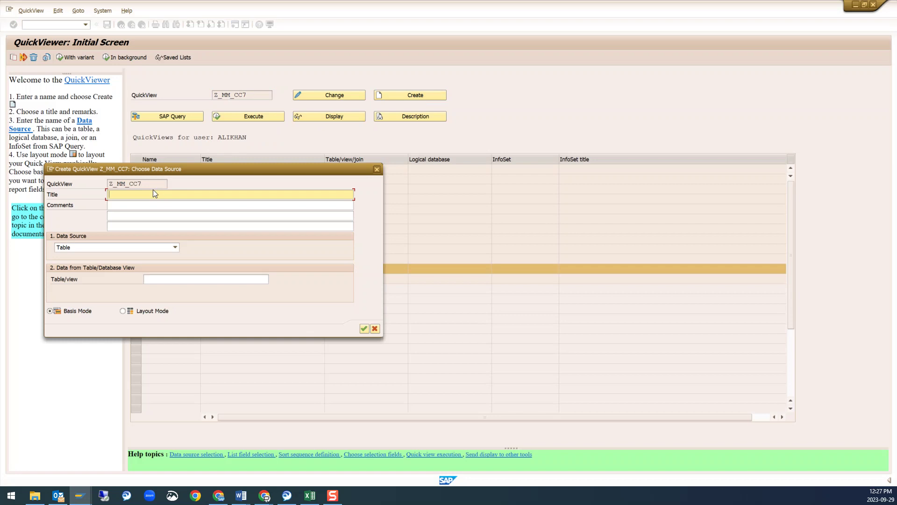
{"action": "left_click_drag", "start_coordinate": [142, 184], "coordinate": [95, 184]}
{"action": "key", "text": "ctrl+c"}
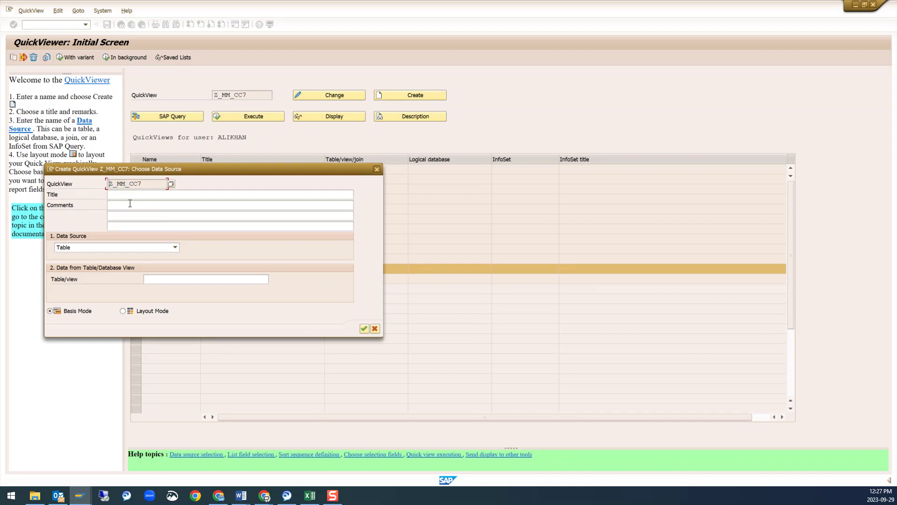
{"action": "left_click", "coordinate": [129, 194]}
{"action": "key", "text": "ctrl+v"}
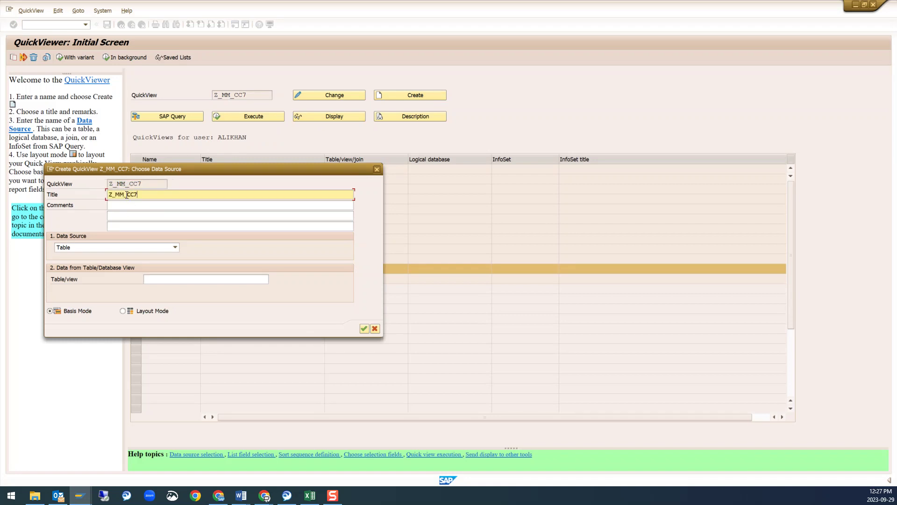
Step: Choose Table join as the QuickView's data source and accept the creation settings
{"action": "left_click", "coordinate": [122, 248]}
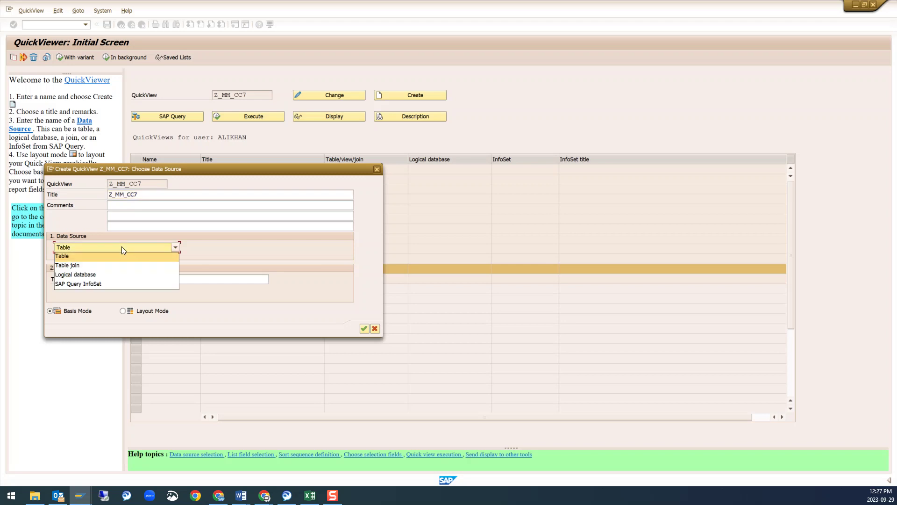
{"action": "left_click", "coordinate": [83, 266]}
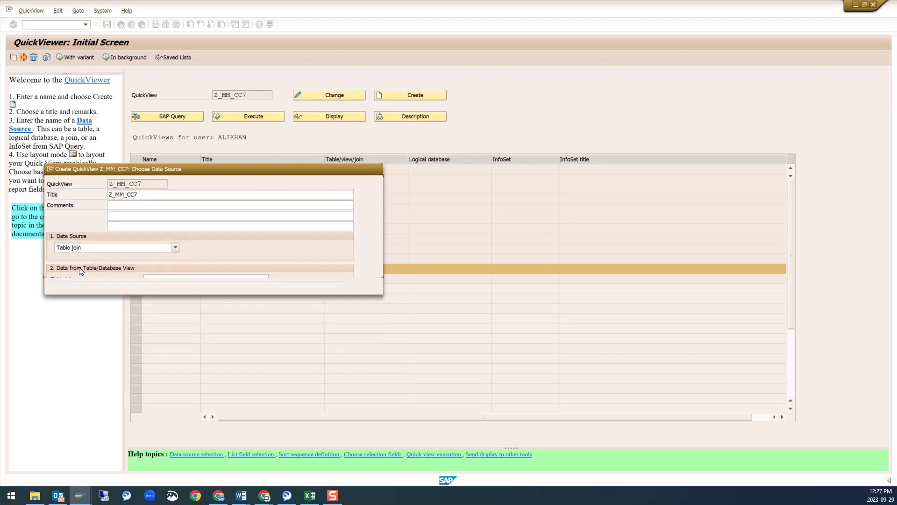
{"action": "left_click", "coordinate": [364, 287]}
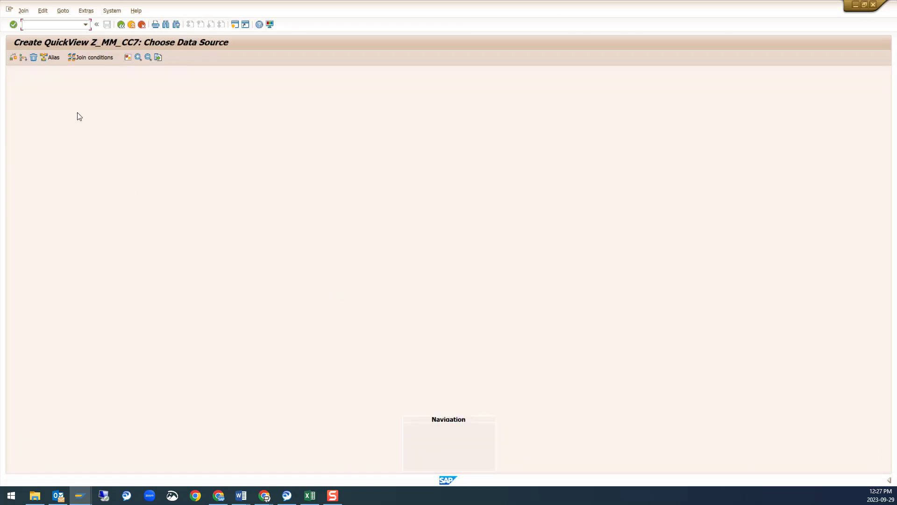
Step: Add the purchase order header table EKKO to the join
{"action": "left_click", "coordinate": [22, 58]}
{"action": "left_click", "coordinate": [22, 57]}
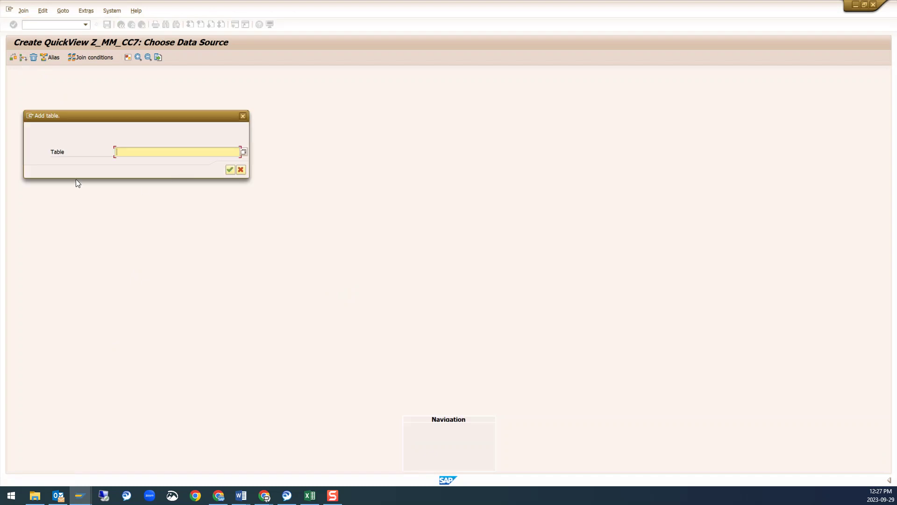
{"action": "type", "text": "EKKO"}
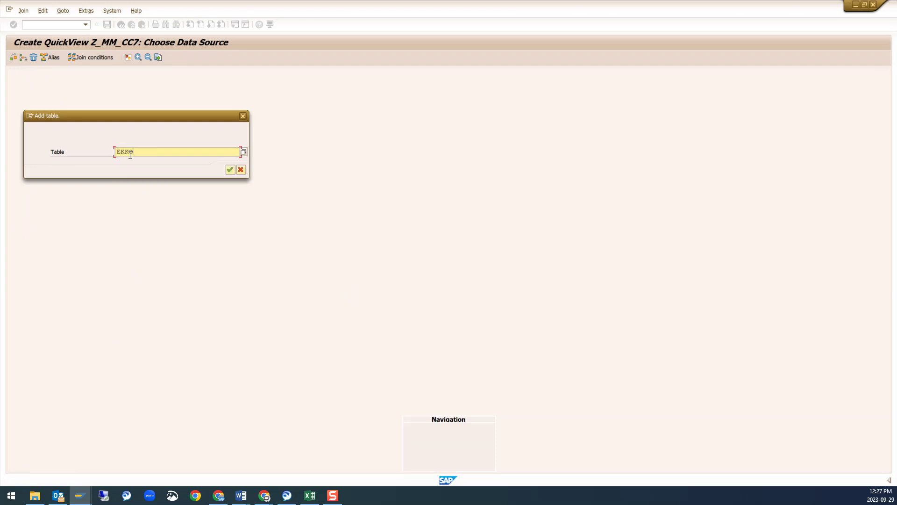
{"action": "key", "text": "Return"}
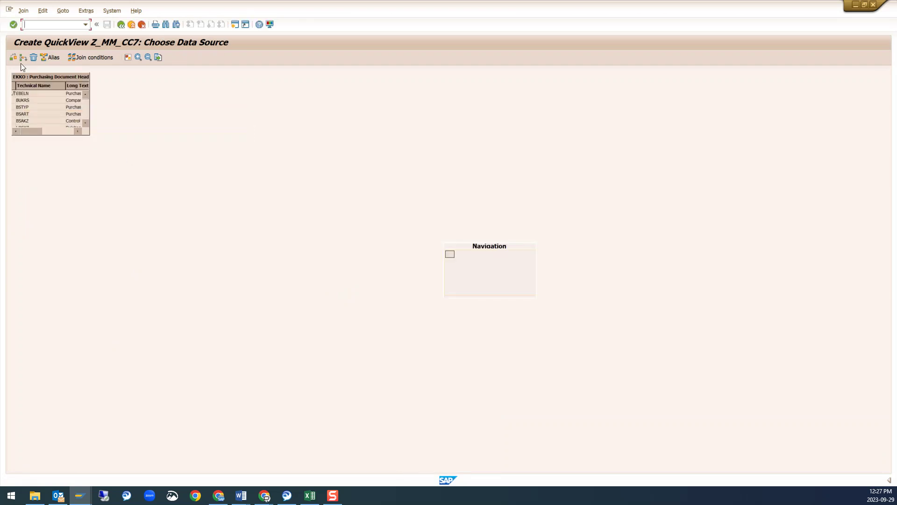
Step: Add the purchase order item table EKPO to the join alongside EKKO
{"action": "left_click", "coordinate": [23, 58]}
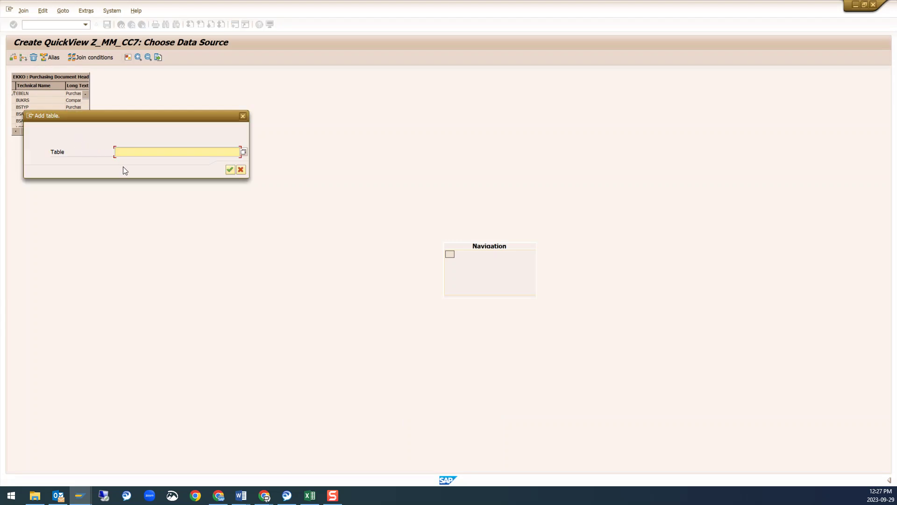
{"action": "type", "text": "E"}
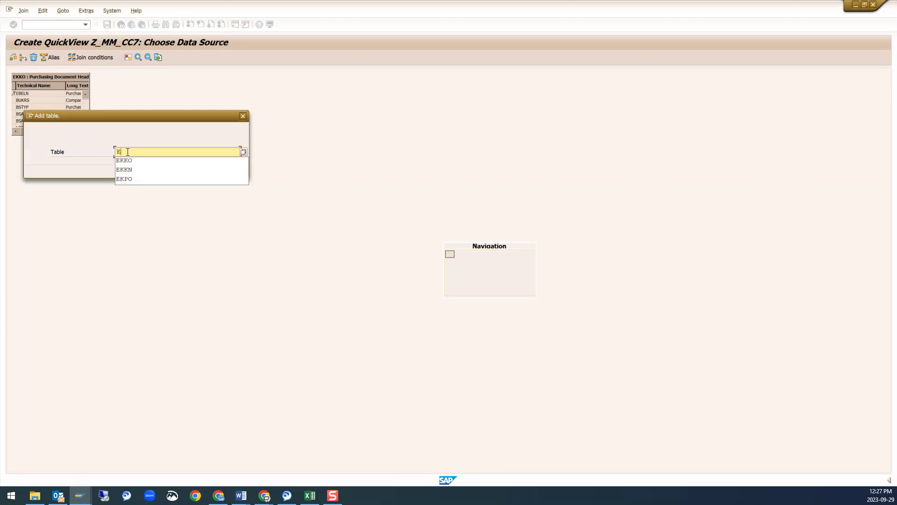
{"action": "type", "text": "KPO"}
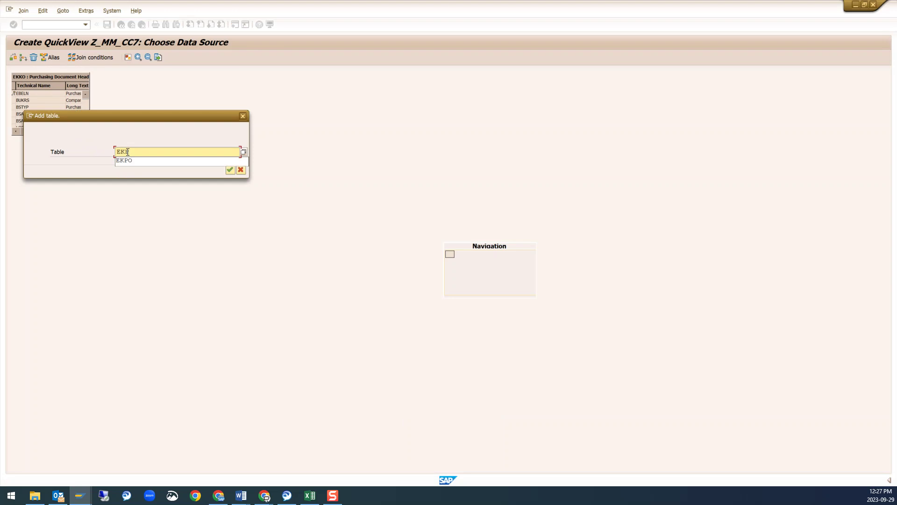
{"action": "key", "text": "Return"}
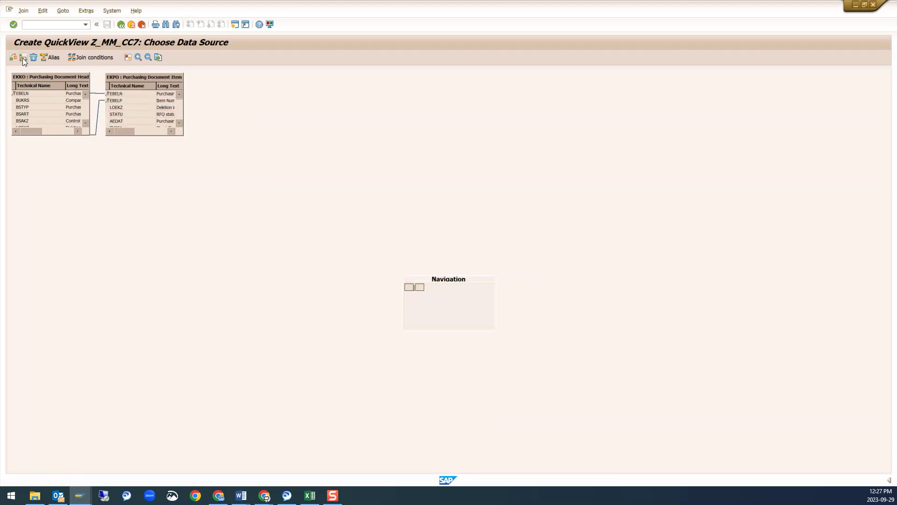
Step: Add the purchasing account assignment table EKKN to the join alongside EKKO and EKPO
{"action": "left_click", "coordinate": [23, 58]}
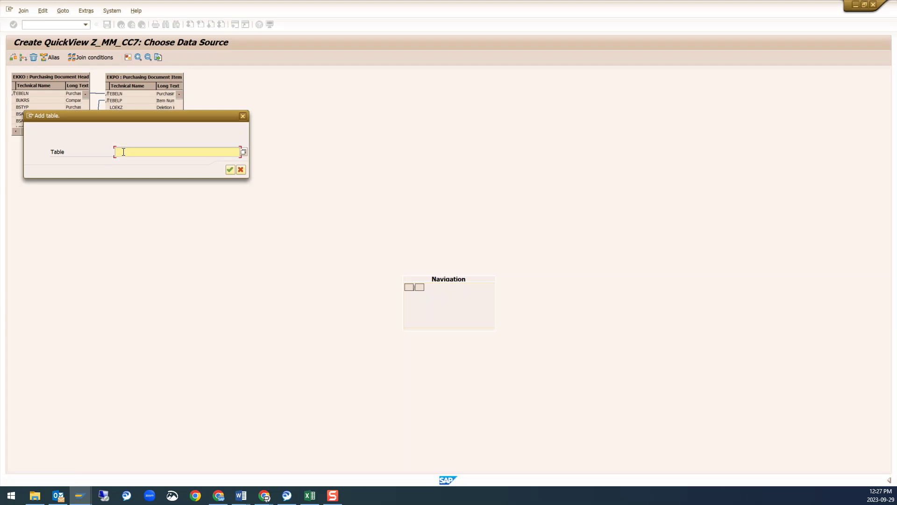
{"action": "type", "text": "EK"}
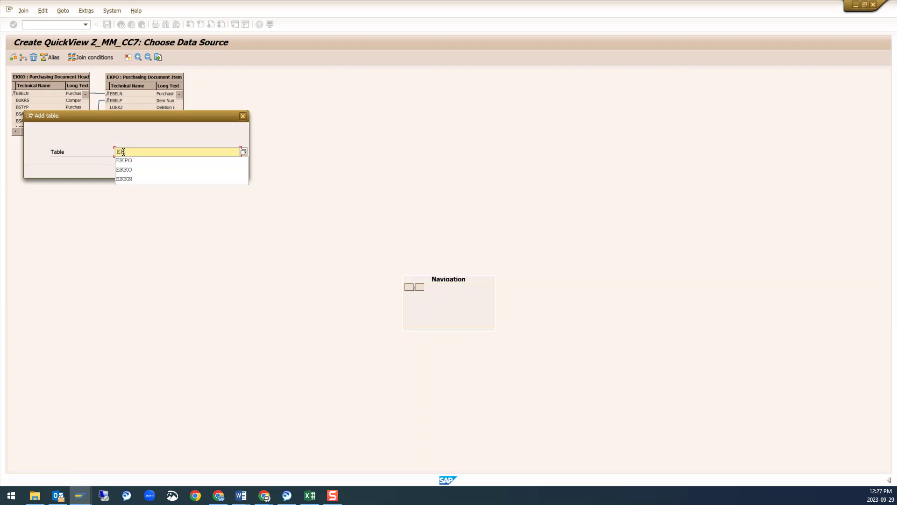
{"action": "type", "text": "KN"}
{"action": "key", "text": "Return"}
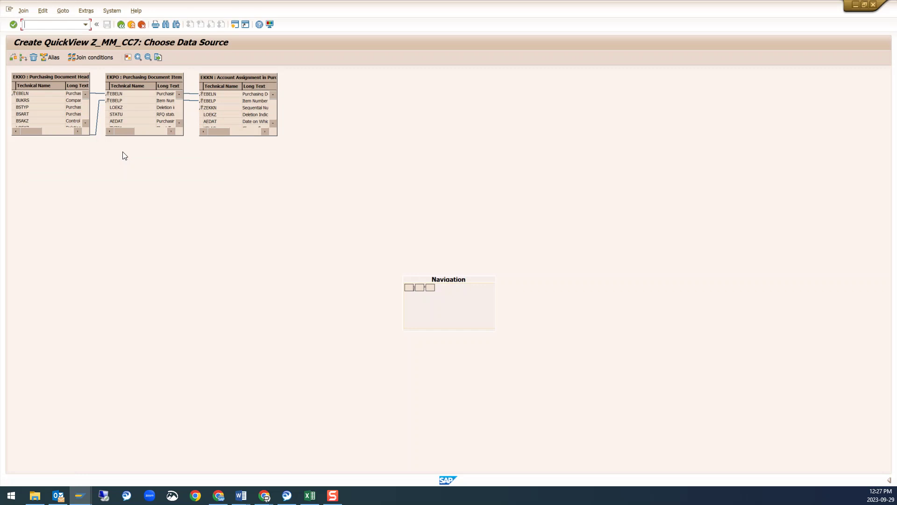
Step: Return to the QuickView's field selection and widen the data field tree and its name column
{"action": "left_click", "coordinate": [122, 27]}
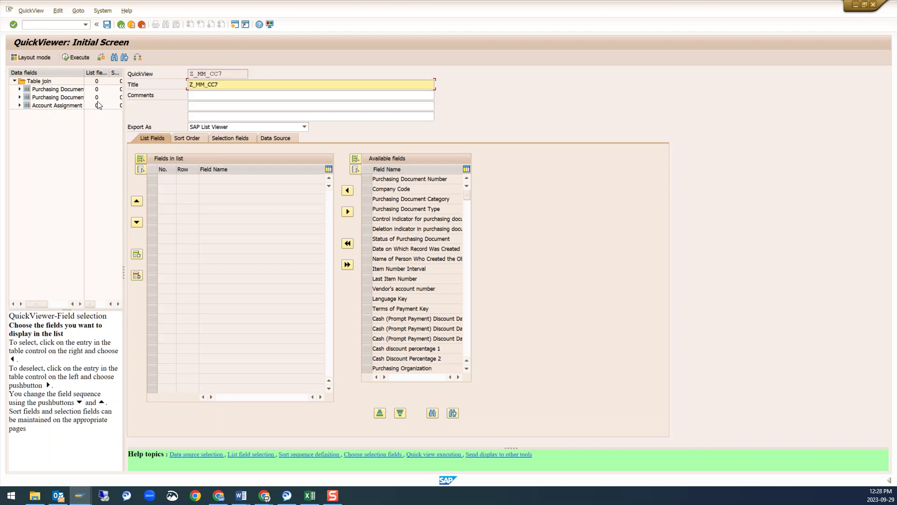
{"action": "left_click_drag", "start_coordinate": [124, 82], "coordinate": [275, 106]}
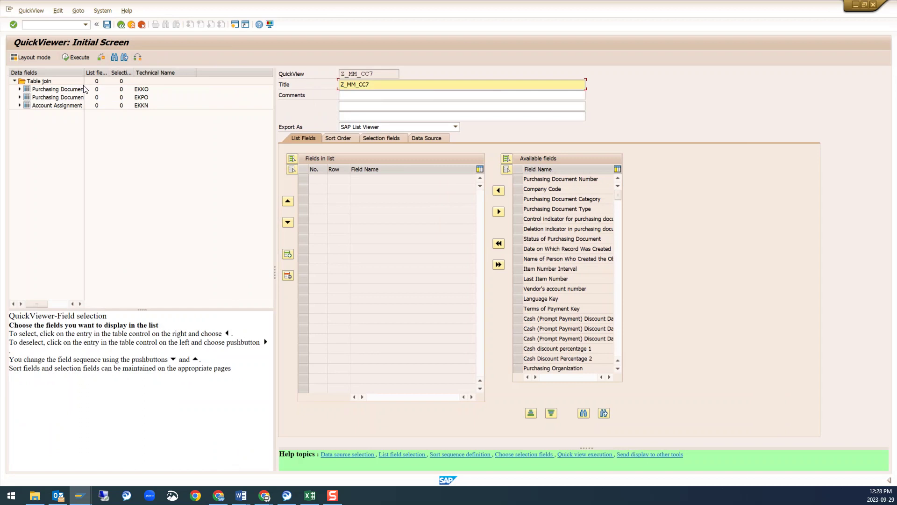
{"action": "left_click_drag", "start_coordinate": [84, 73], "coordinate": [141, 74]}
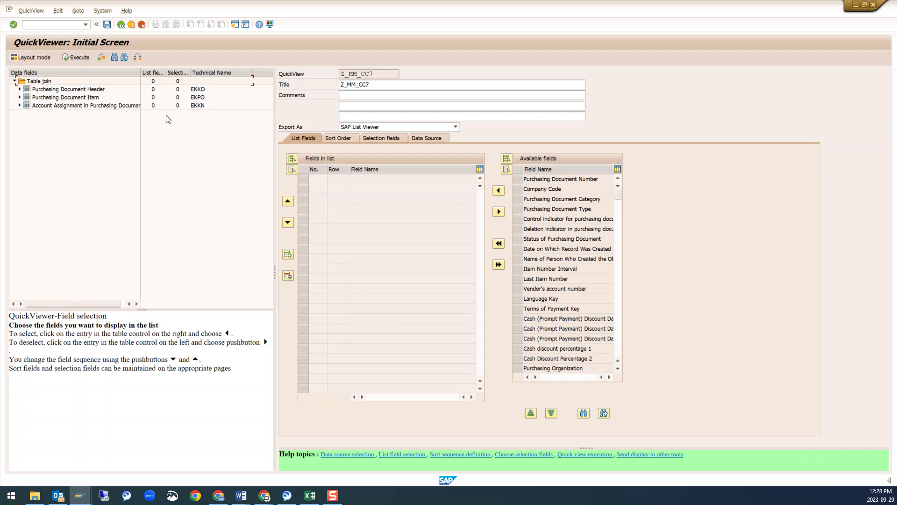
Step: From the EKKO header table, set Purchasing Document Number as a list field and Company Code as a selection field
{"action": "left_click", "coordinate": [19, 89]}
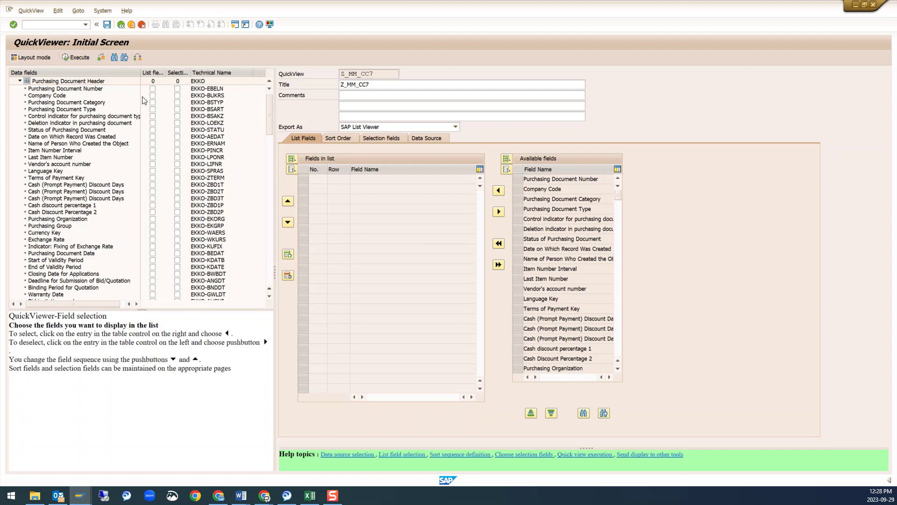
{"action": "left_click", "coordinate": [153, 89]}
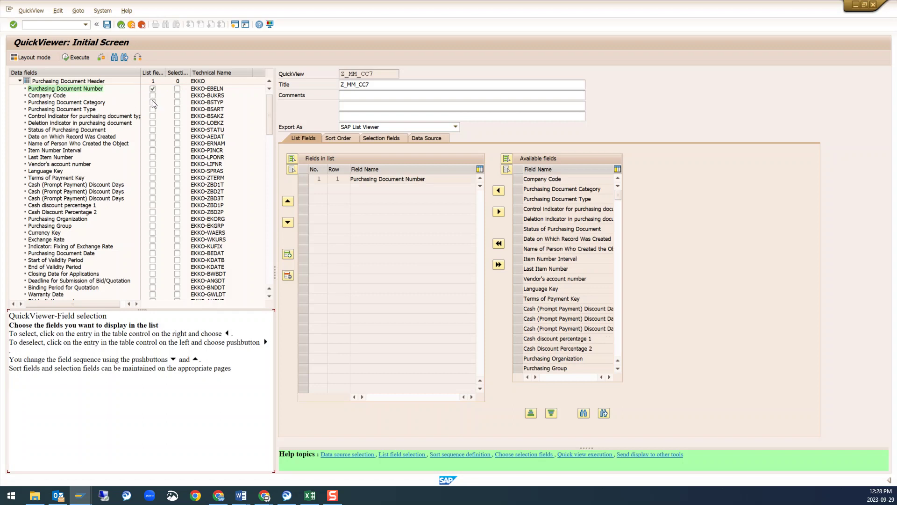
{"action": "left_click", "coordinate": [177, 96]}
{"action": "left_click", "coordinate": [153, 96]}
{"action": "left_click", "coordinate": [152, 96]}
Step: Add Material Number (EKPO-MATNR) from the Purchasing Document Item table to the list fields
{"action": "left_click", "coordinate": [19, 81]}
{"action": "left_click", "coordinate": [20, 97]}
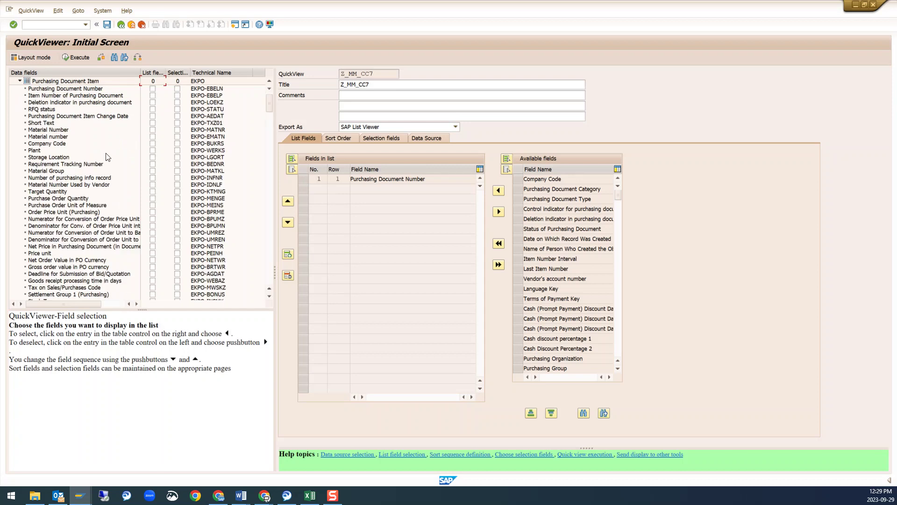
{"action": "left_click", "coordinate": [153, 129]}
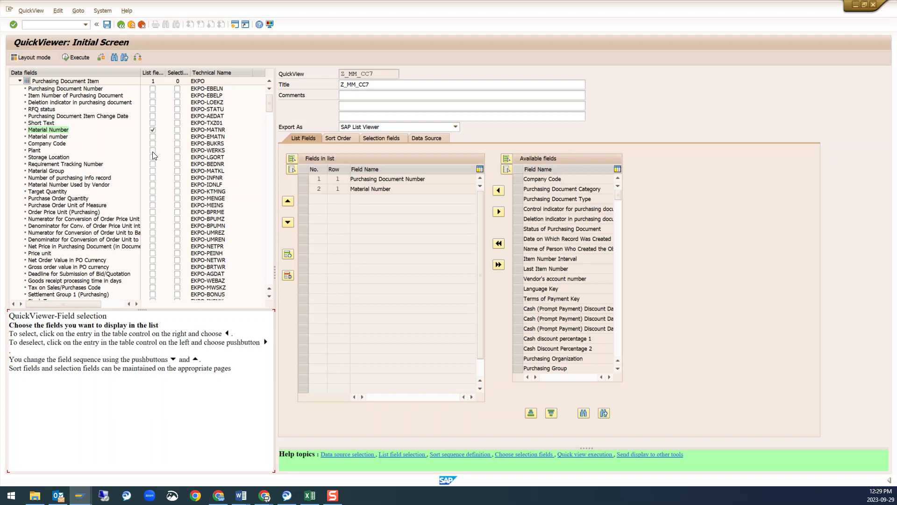
Step: Add Cost Center and G/L Account Number from the EKKN account assignment table to the list fields
{"action": "left_click", "coordinate": [21, 81]}
{"action": "left_click", "coordinate": [20, 103]}
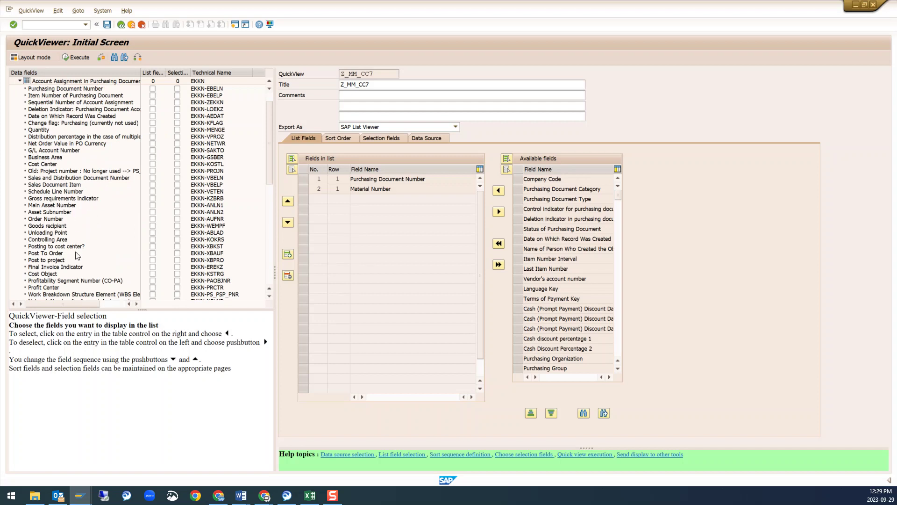
{"action": "scroll", "coordinate": [78, 255], "scroll_direction": "down", "scroll_amount": 2}
{"action": "scroll", "coordinate": [77, 255], "scroll_direction": "down", "scroll_amount": 3}
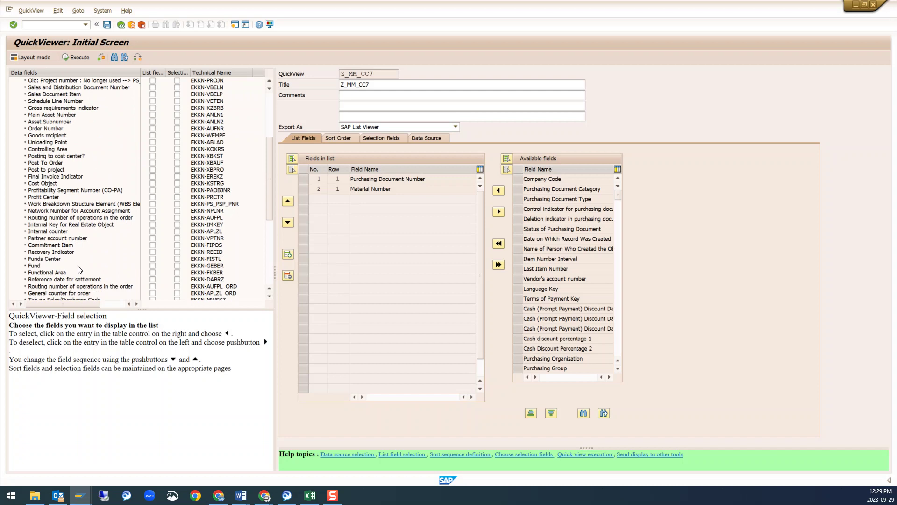
{"action": "scroll", "coordinate": [70, 280], "scroll_direction": "down", "scroll_amount": 2}
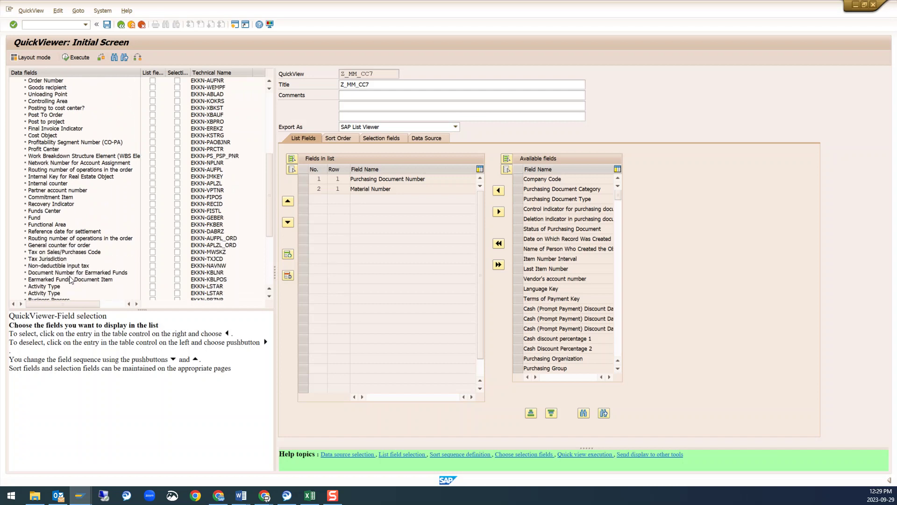
{"action": "scroll", "coordinate": [70, 280], "scroll_direction": "down", "scroll_amount": 3}
{"action": "scroll", "coordinate": [70, 280], "scroll_direction": "down", "scroll_amount": 3}
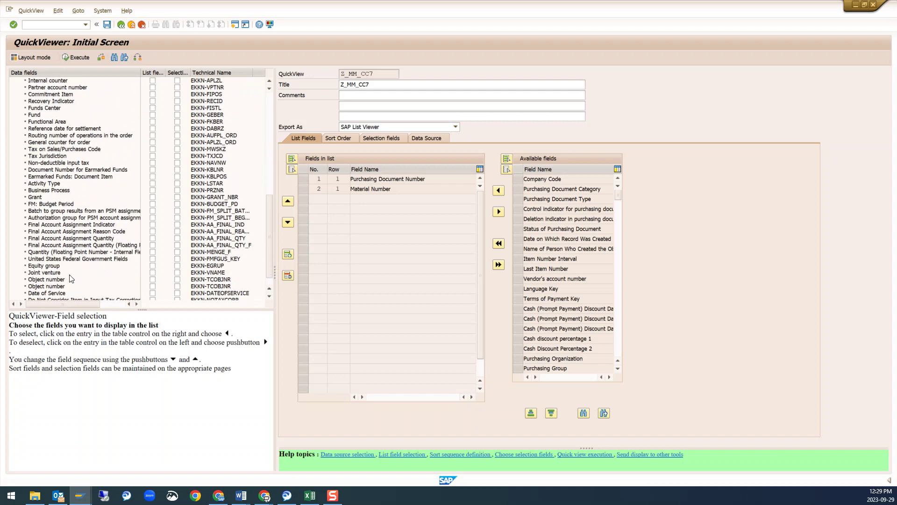
{"action": "scroll", "coordinate": [70, 279], "scroll_direction": "up", "scroll_amount": 8}
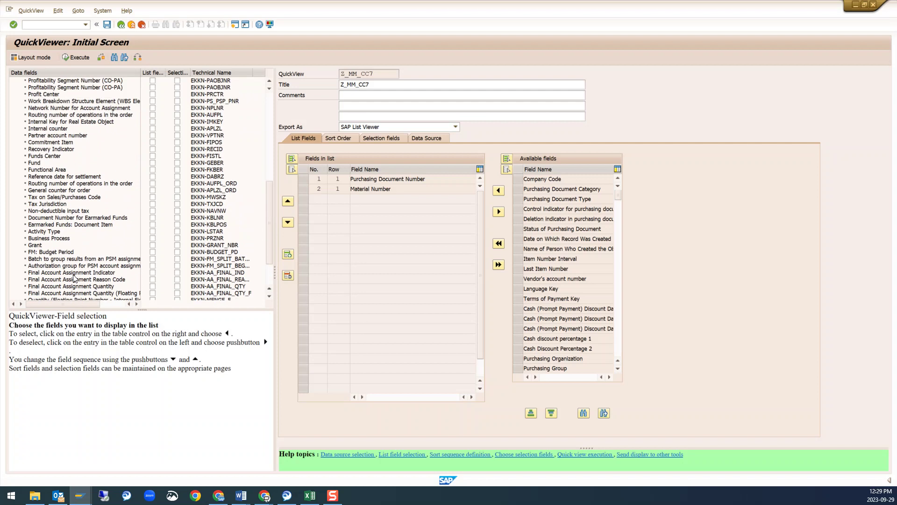
{"action": "scroll", "coordinate": [73, 277], "scroll_direction": "up", "scroll_amount": 3}
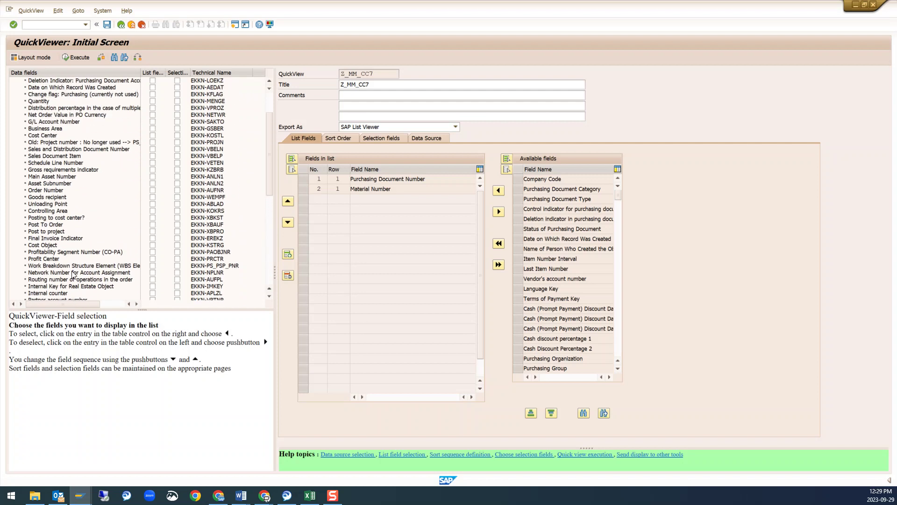
{"action": "left_click", "coordinate": [153, 136]}
{"action": "scroll", "coordinate": [96, 169], "scroll_direction": "up", "scroll_amount": 1}
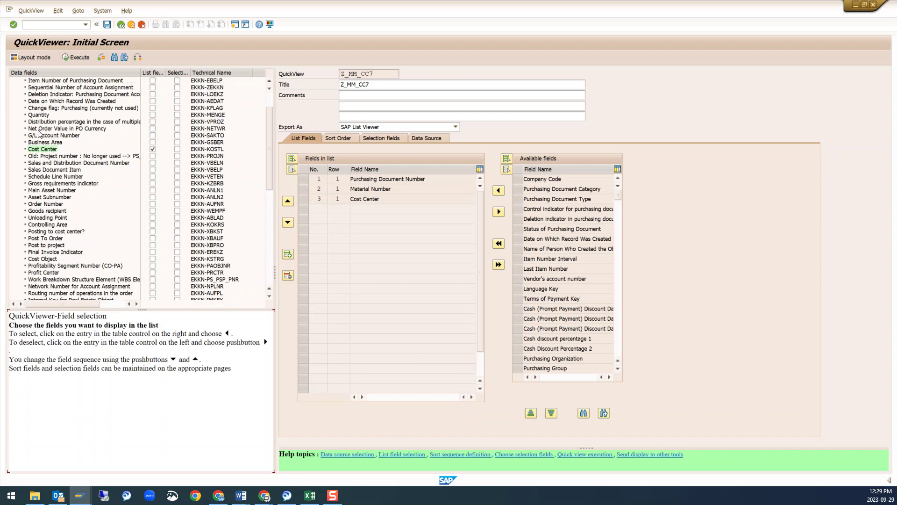
{"action": "left_click", "coordinate": [152, 135]}
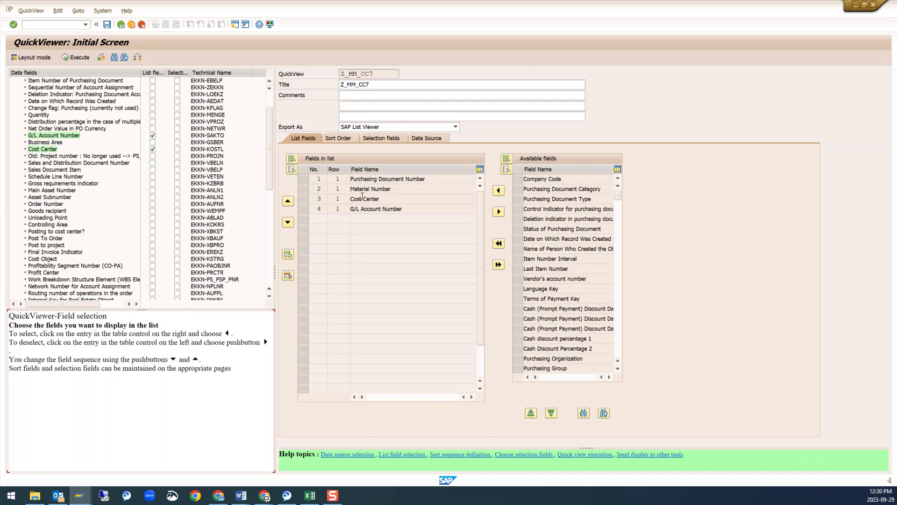
Step: Set EKKN's Cost Center and EKKO's Date on Which Record Was Created as selection fields, and review the chosen fields
{"action": "left_click", "coordinate": [370, 139]}
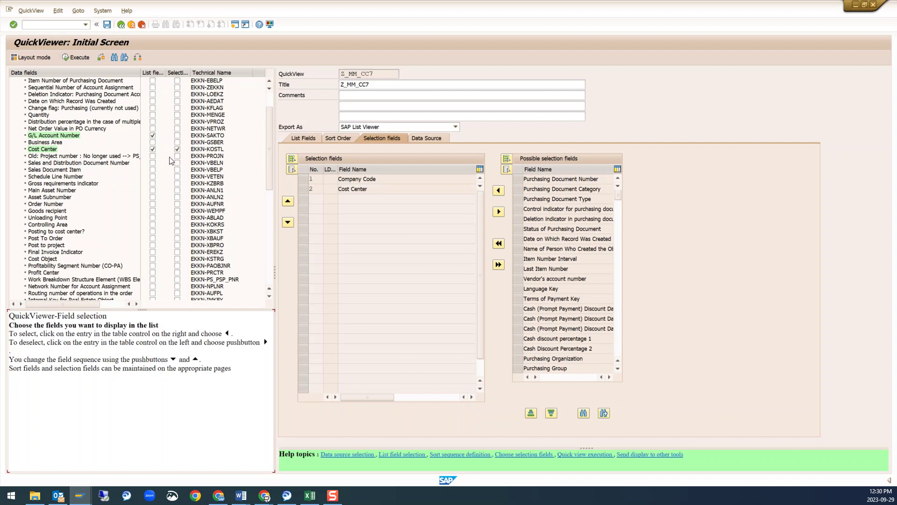
{"action": "scroll", "coordinate": [103, 167], "scroll_direction": "up", "scroll_amount": 1}
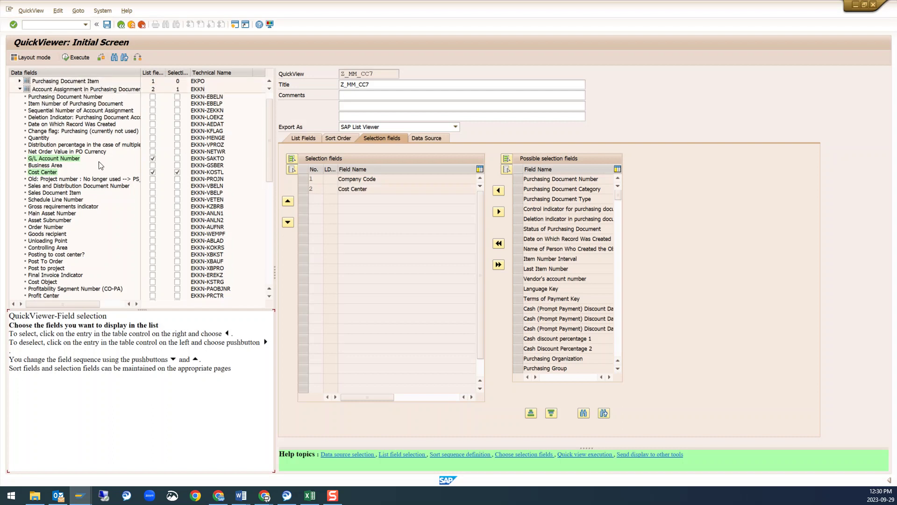
{"action": "left_click", "coordinate": [20, 89]}
{"action": "left_click", "coordinate": [20, 89]}
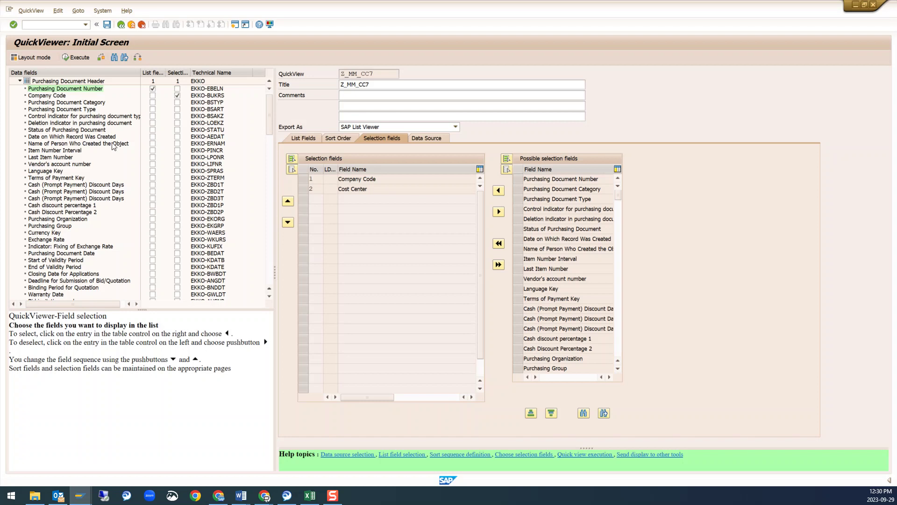
{"action": "left_click", "coordinate": [177, 137]}
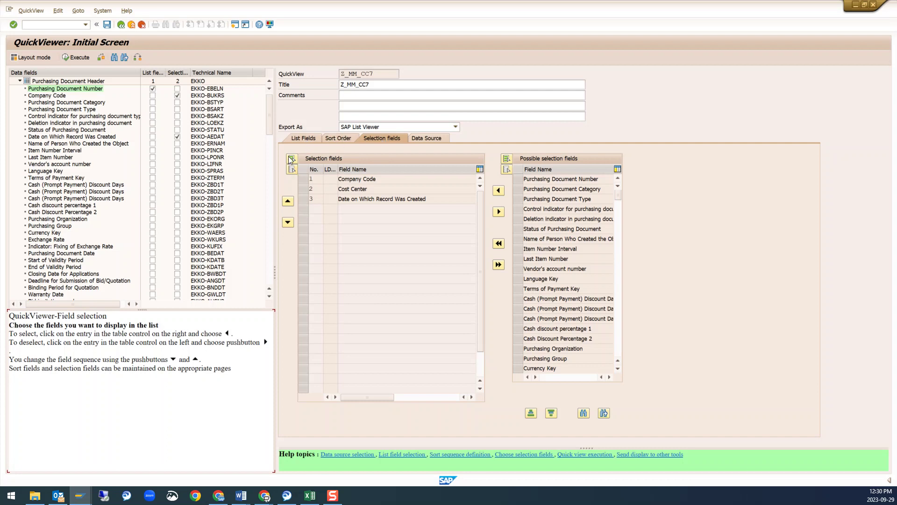
{"action": "left_click", "coordinate": [301, 138]}
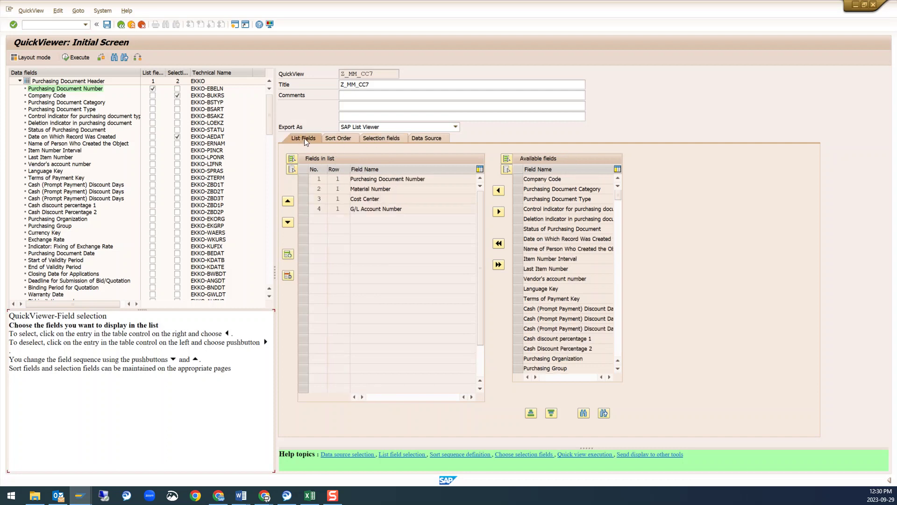
{"action": "left_click", "coordinate": [376, 139]}
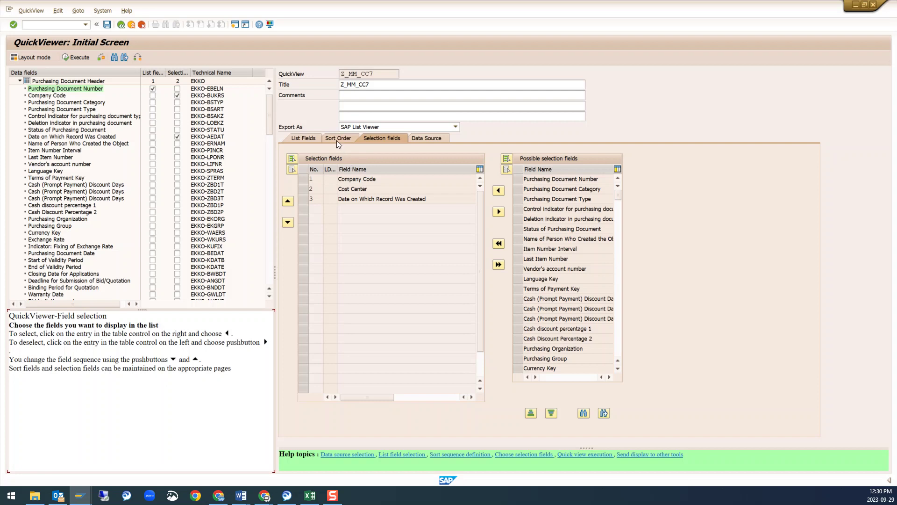
Step: Find Material Number among the available sort fields and add it to the sort order in ascending direction
{"action": "left_click", "coordinate": [301, 138]}
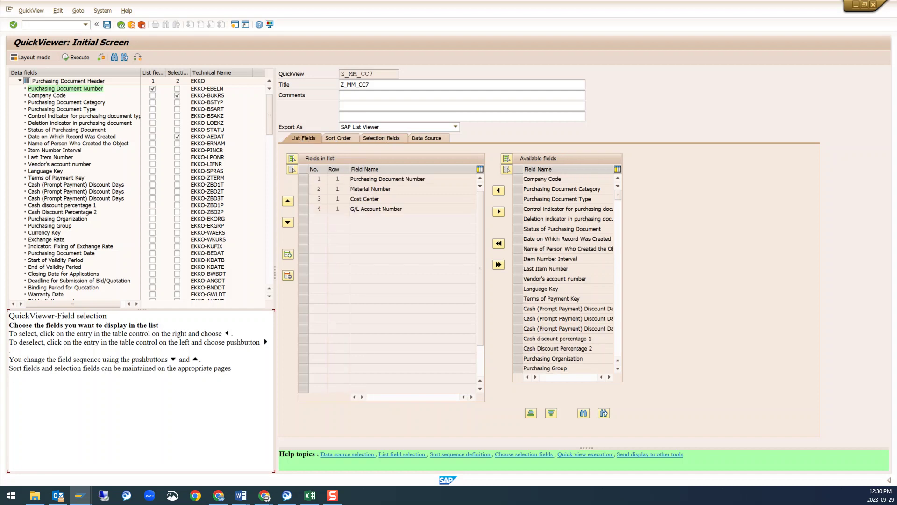
{"action": "left_click_drag", "start_coordinate": [392, 188], "coordinate": [351, 191]}
{"action": "key", "text": "ctrl+c"}
{"action": "left_click", "coordinate": [349, 189]}
{"action": "left_click", "coordinate": [339, 139]}
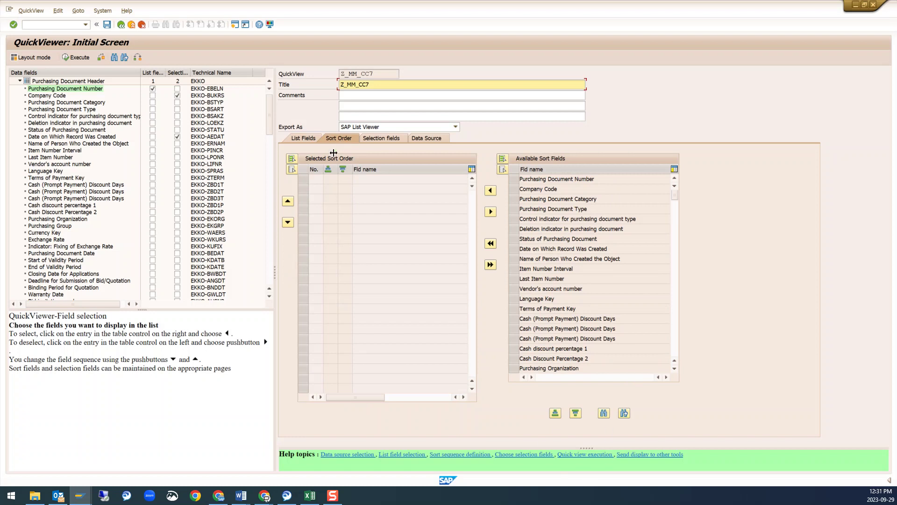
{"action": "left_click", "coordinate": [604, 413]}
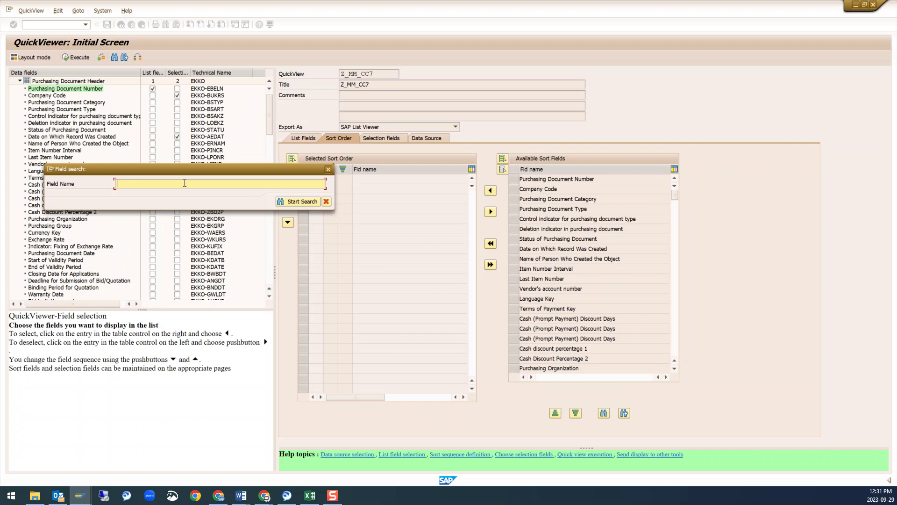
{"action": "key", "text": "ctrl+v"}
{"action": "left_click", "coordinate": [296, 201]}
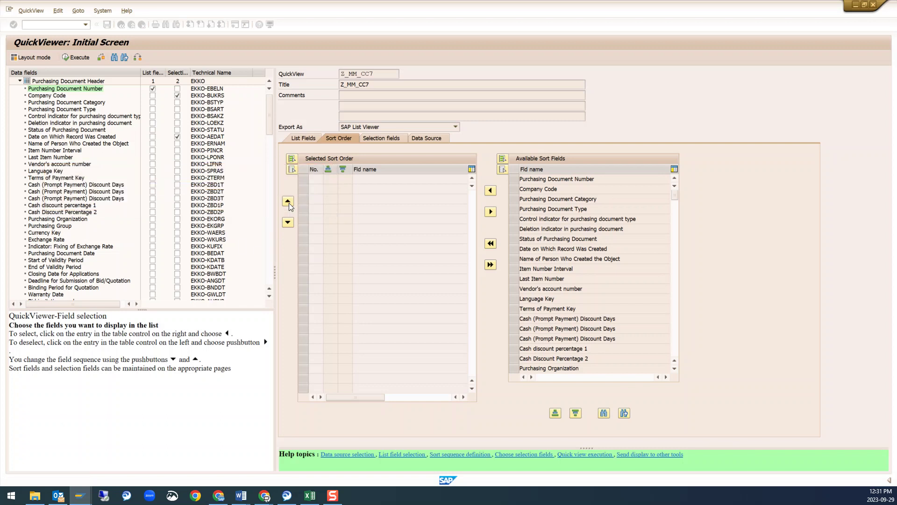
{"action": "left_click", "coordinate": [491, 194]}
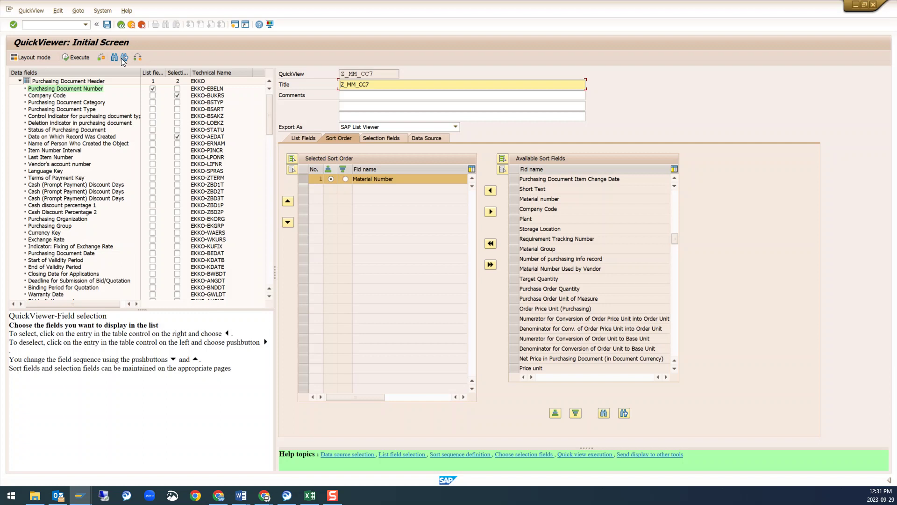
Step: Save the QuickView, accept the log display, and execute the report for company code 1000
{"action": "left_click", "coordinate": [107, 25]}
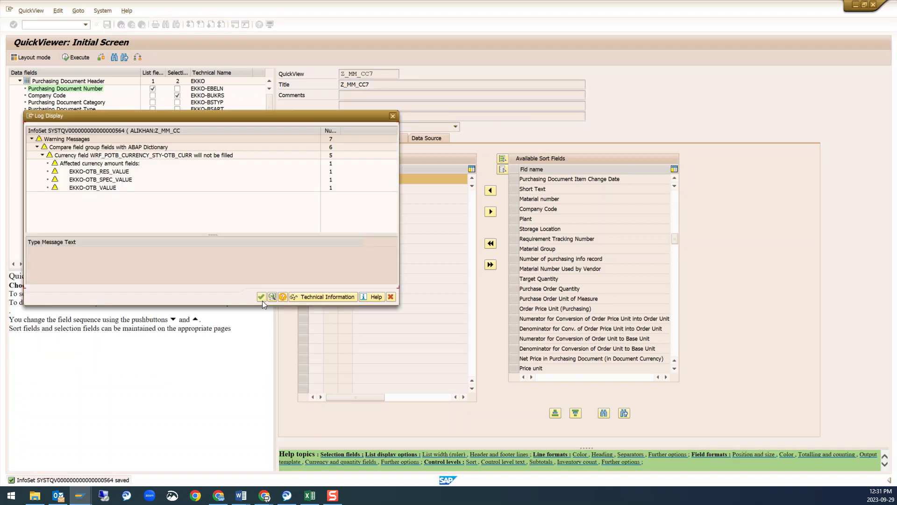
{"action": "left_click", "coordinate": [259, 298]}
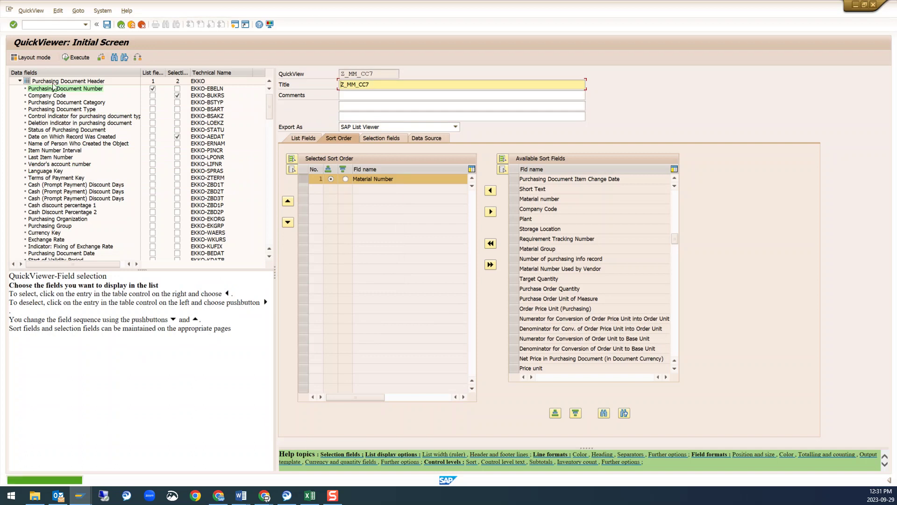
{"action": "left_click", "coordinate": [69, 58]}
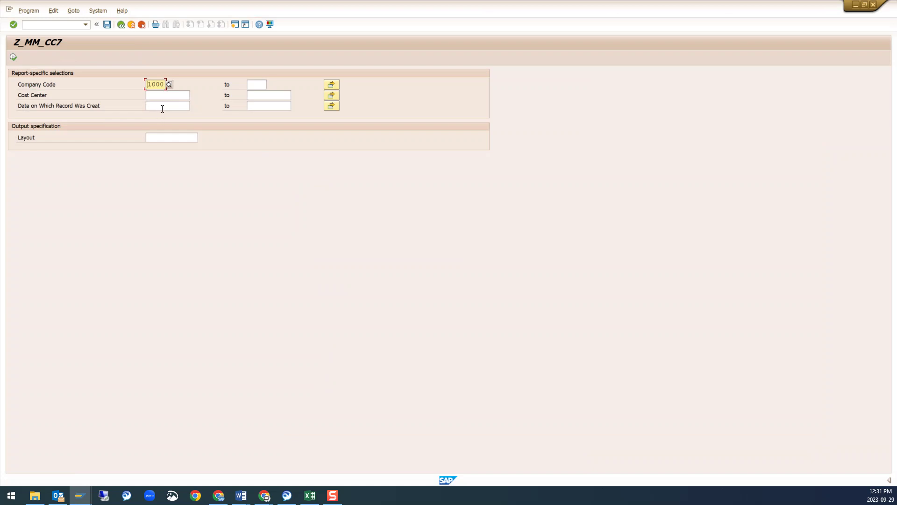
{"action": "left_click", "coordinate": [13, 57]}
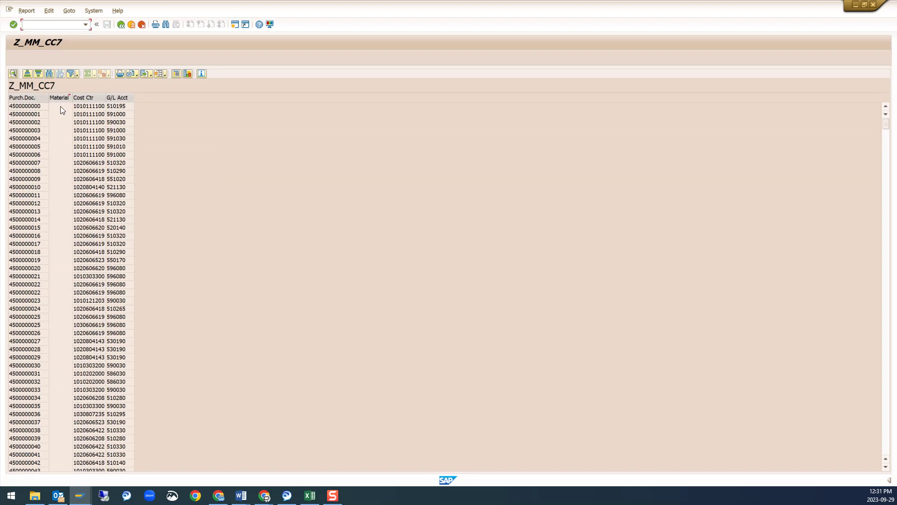
Step: Check the report output's sort criteria and accept Material Number as the sort column
{"action": "left_click", "coordinate": [38, 73]}
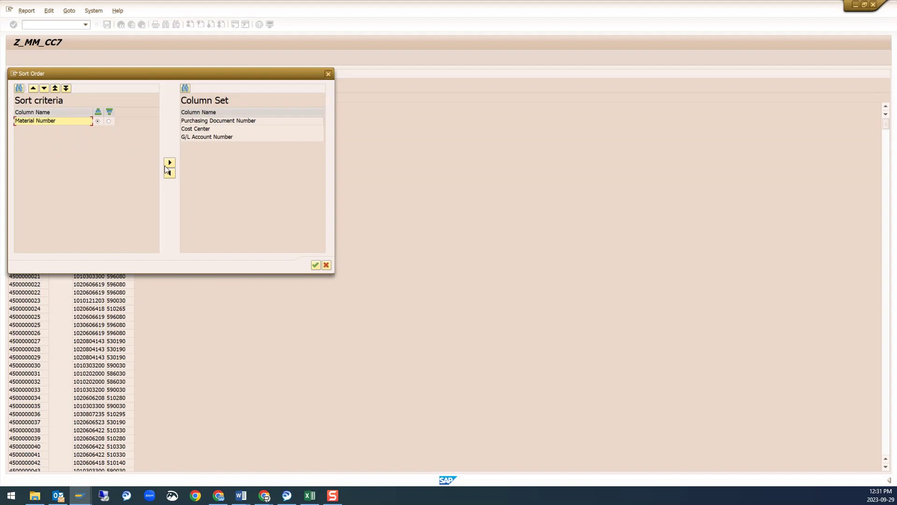
{"action": "left_click", "coordinate": [315, 265]}
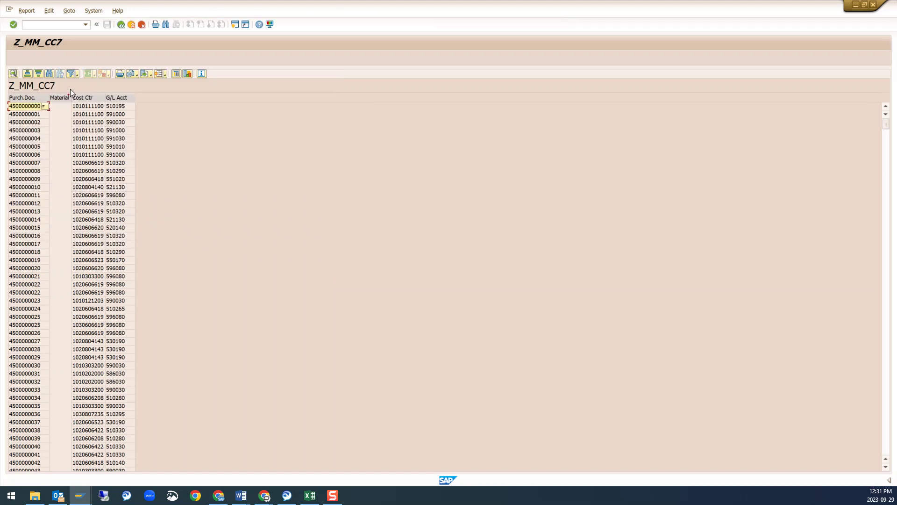
Step: Sort the report output by the Material column in descending order and return to the selection screen
{"action": "left_click", "coordinate": [59, 98]}
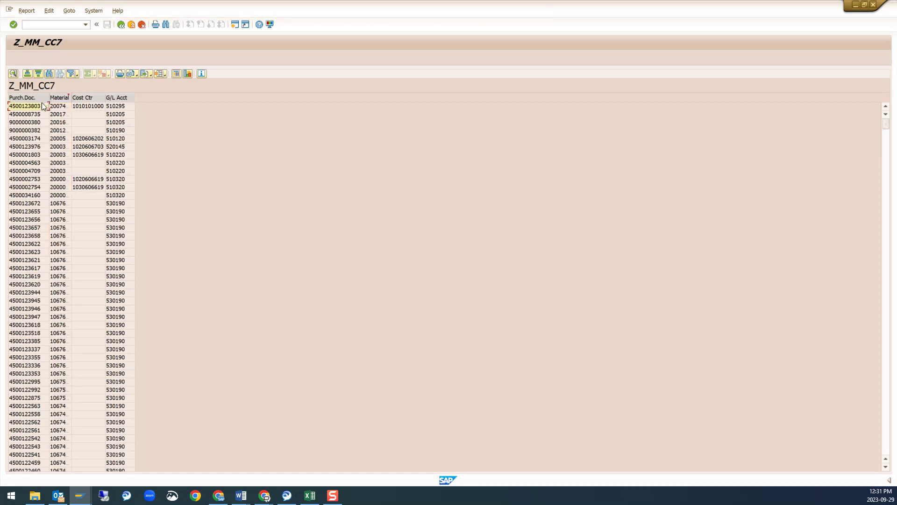
{"action": "left_click", "coordinate": [121, 27]}
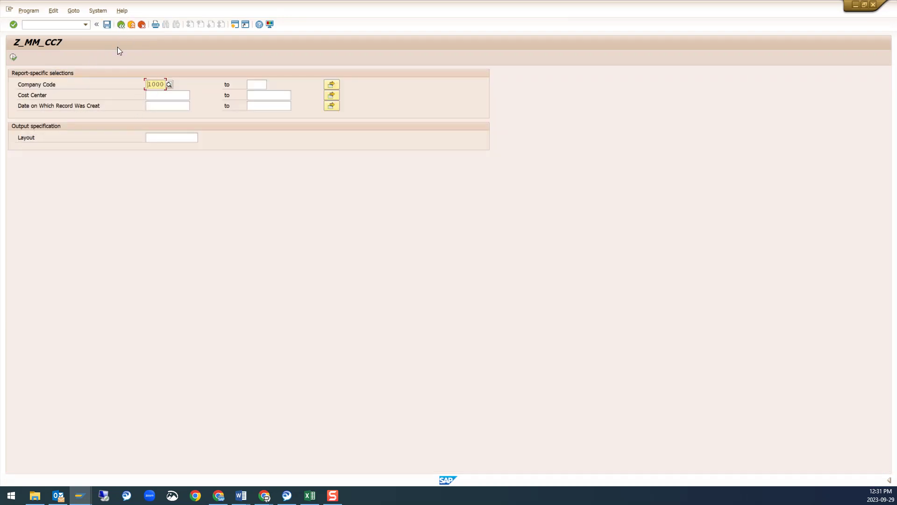
Step: Save a selection variant named Date with the description Date, protecting the field Date on Which Record Was Created
{"action": "left_click", "coordinate": [107, 26]}
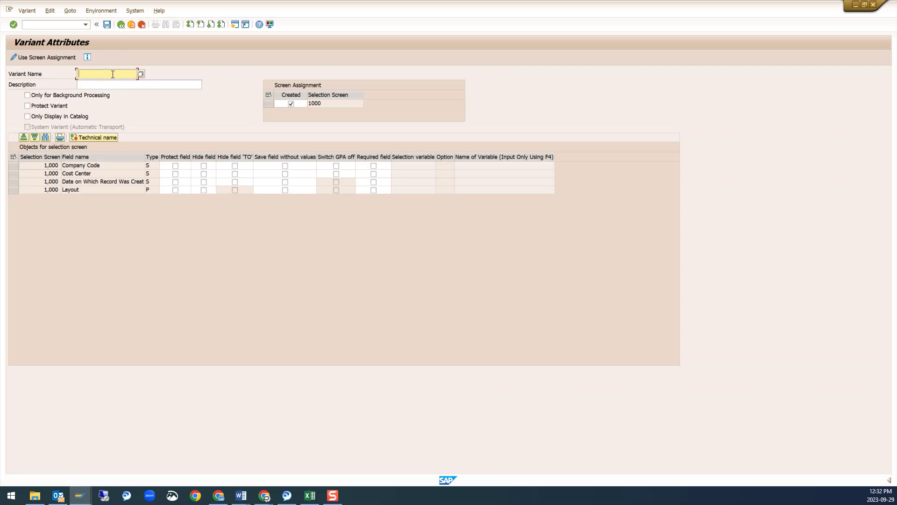
{"action": "type", "text": "dATE"}
{"action": "left_click_drag", "start_coordinate": [113, 74], "coordinate": [67, 77]}
{"action": "type", "text": "Date"}
{"action": "left_click_drag", "start_coordinate": [96, 74], "coordinate": [46, 75]}
{"action": "key", "text": "ctrl+c"}
{"action": "key", "text": "Tab"}
{"action": "key", "text": "ctrl+v"}
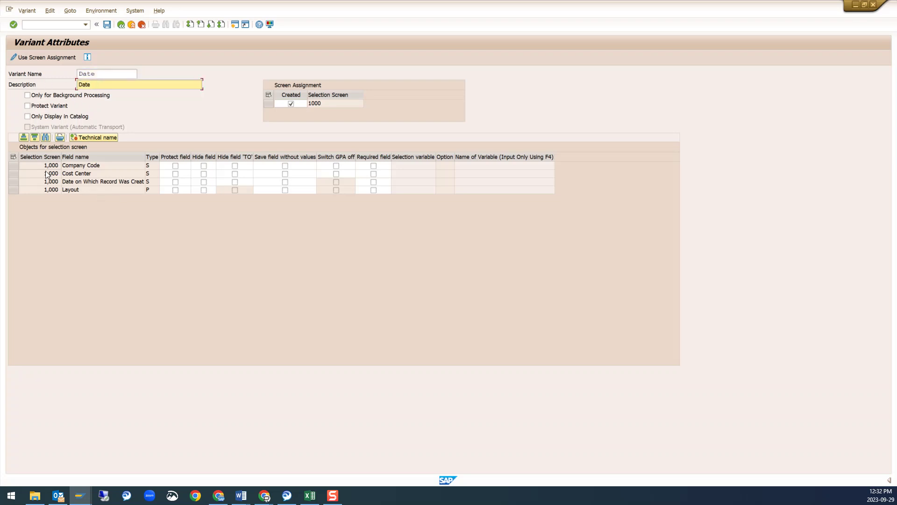
{"action": "left_click", "coordinate": [175, 182]}
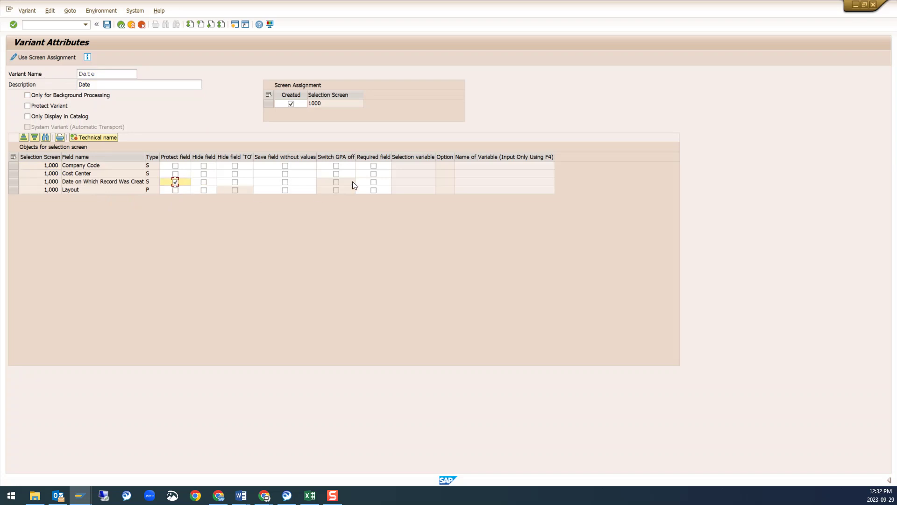
{"action": "left_click", "coordinate": [107, 24]}
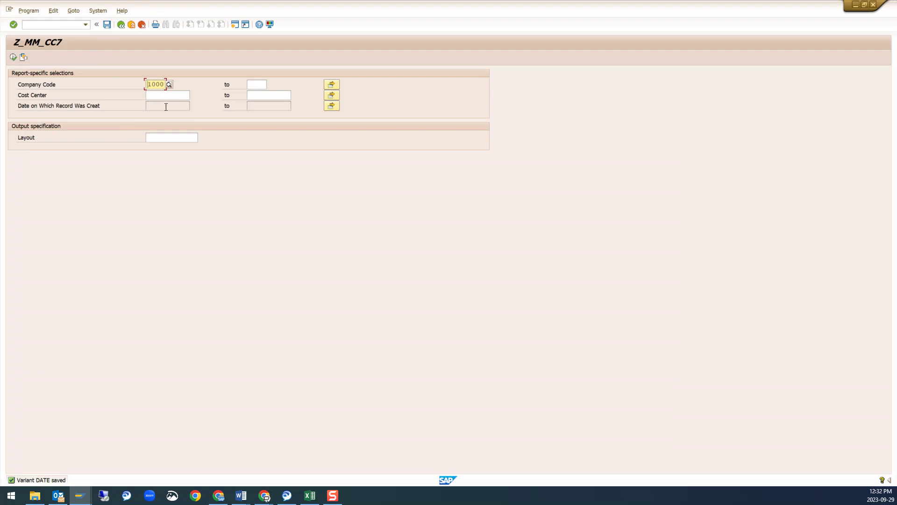
Step: Remove the protection from the record creation date field and overwrite the DATE variant
{"action": "left_click", "coordinate": [121, 25]}
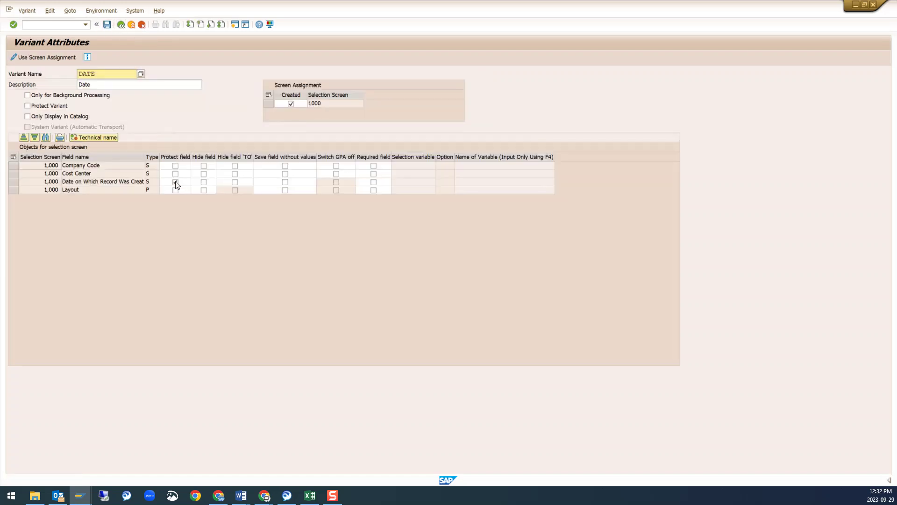
{"action": "left_click", "coordinate": [176, 183]}
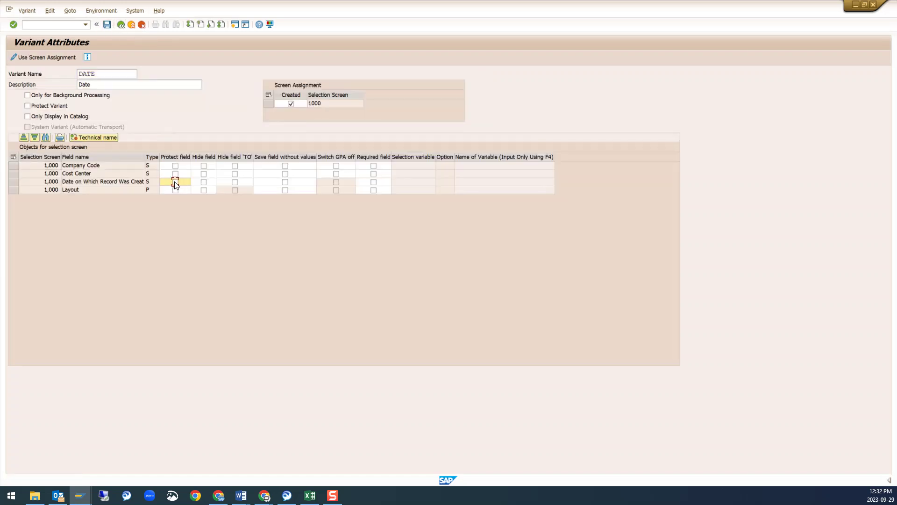
{"action": "left_click", "coordinate": [107, 24]}
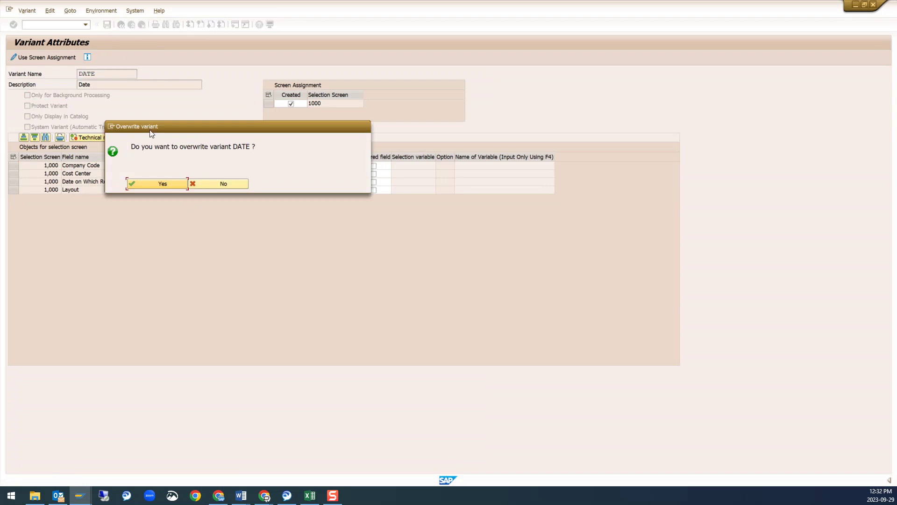
{"action": "left_click", "coordinate": [153, 183]}
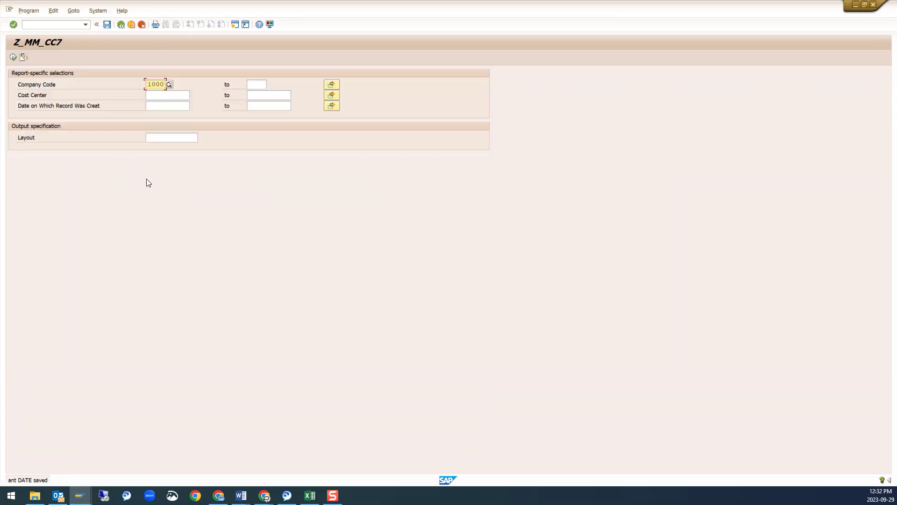
Step: Set the record creation date range from 09/29/2022 to 09/29/2023
{"action": "left_click", "coordinate": [186, 106]}
{"action": "left_click", "coordinate": [194, 105]}
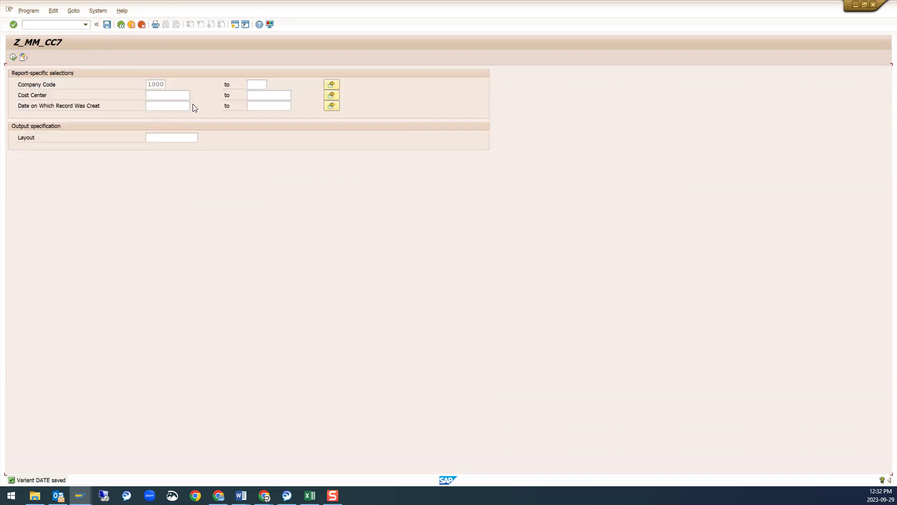
{"action": "key", "text": "Return"}
{"action": "type", "text": "29/2022"}
{"action": "left_click", "coordinate": [283, 107]}
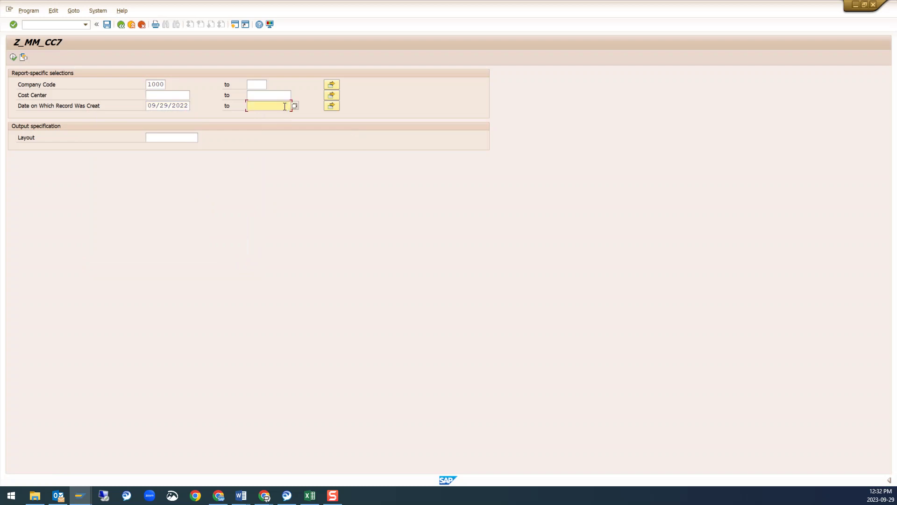
{"action": "left_click", "coordinate": [293, 107]}
{"action": "double_click", "coordinate": [200, 197]}
Step: Protect the record creation date field in the DATE variant and overwrite the saved variant
{"action": "left_click", "coordinate": [106, 26]}
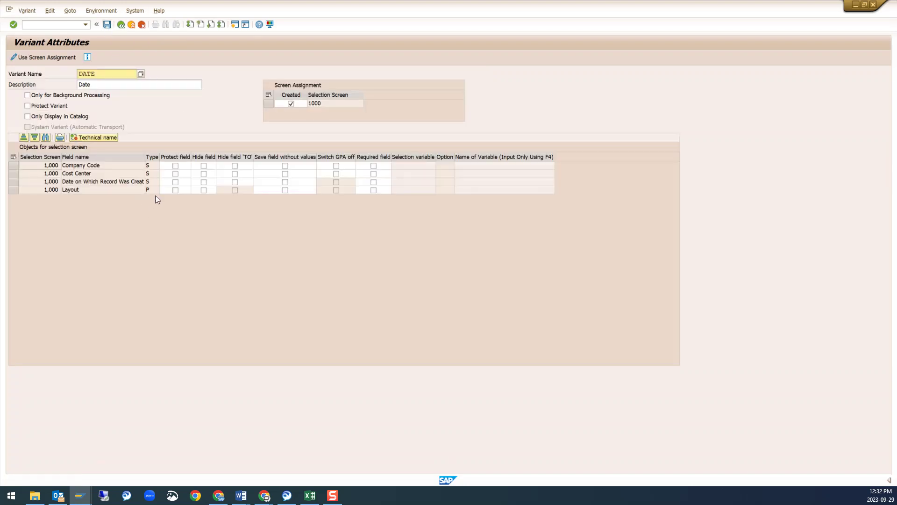
{"action": "left_click", "coordinate": [175, 182]}
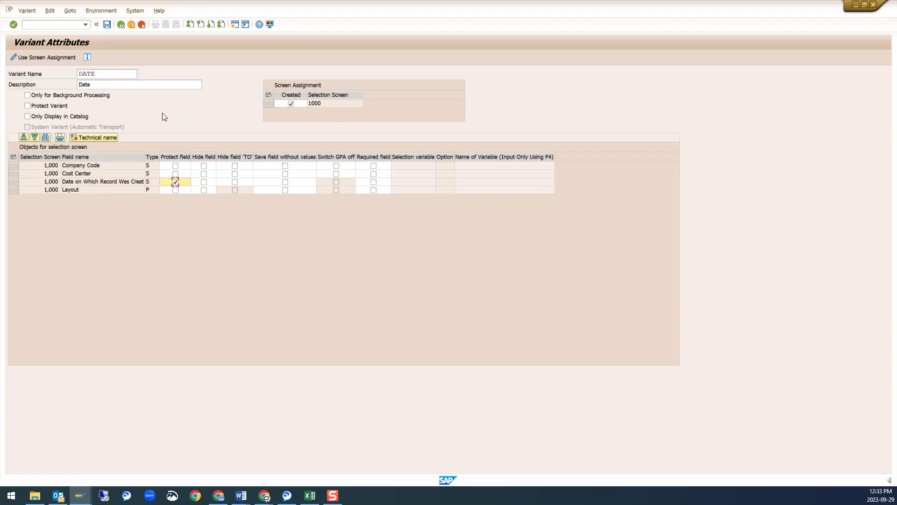
{"action": "left_click", "coordinate": [107, 24]}
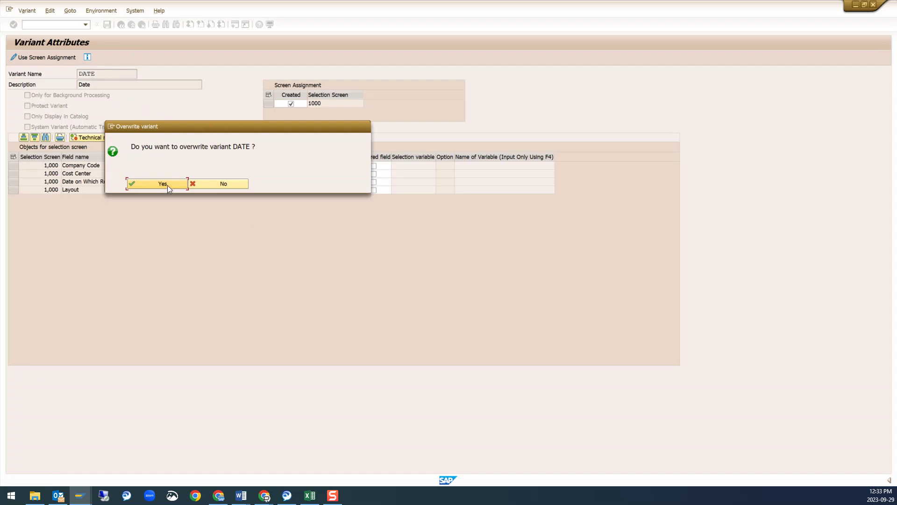
{"action": "left_click", "coordinate": [167, 185]}
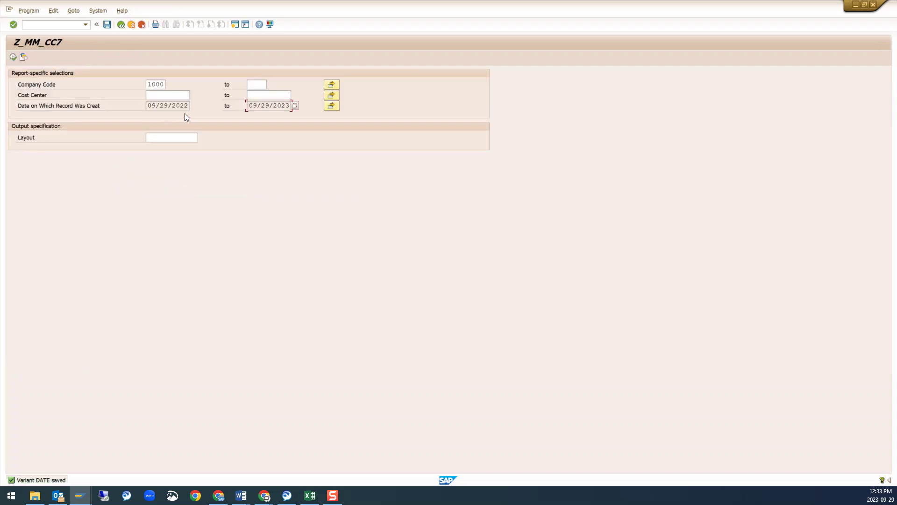
Step: Execute the report for the protected date range and return to the selection screen
{"action": "left_click", "coordinate": [12, 58]}
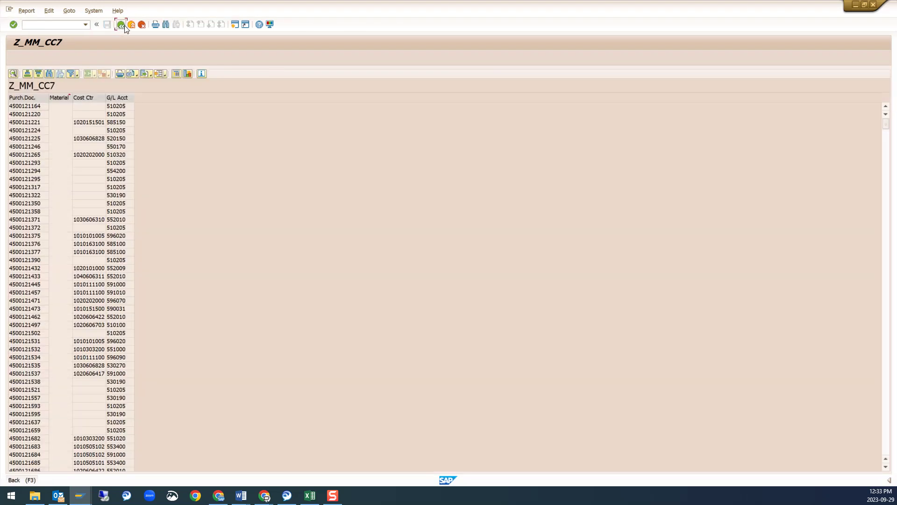
{"action": "left_click", "coordinate": [123, 26]}
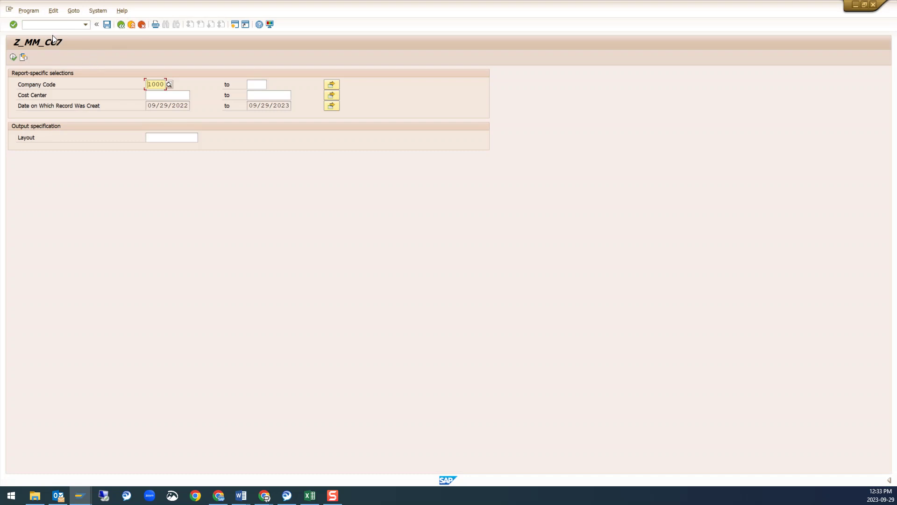
Step: Look up the query transactions in the MM tables workbook in Excel, and open transaction SQ01 in SAP
{"action": "key", "text": "alt+Tab"}
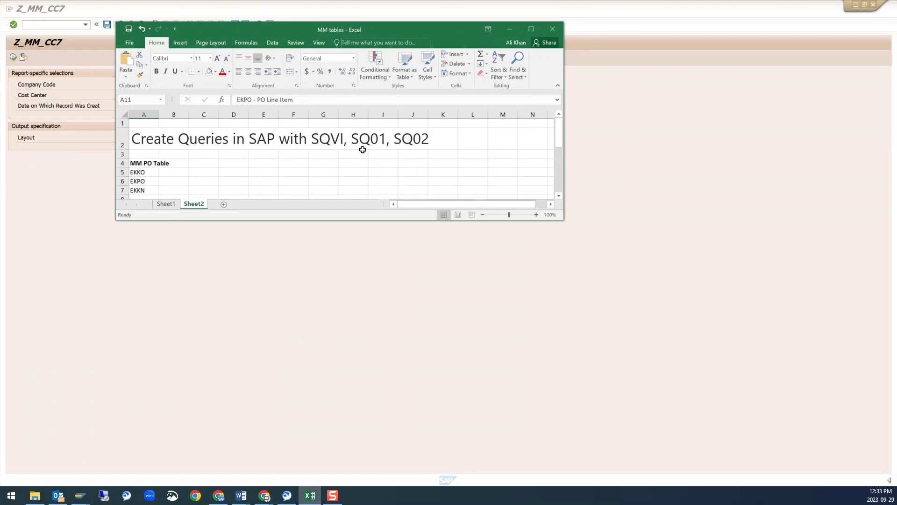
{"action": "left_click_drag", "start_coordinate": [384, 29], "coordinate": [0, 117]}
{"action": "left_click", "coordinate": [65, 27]}
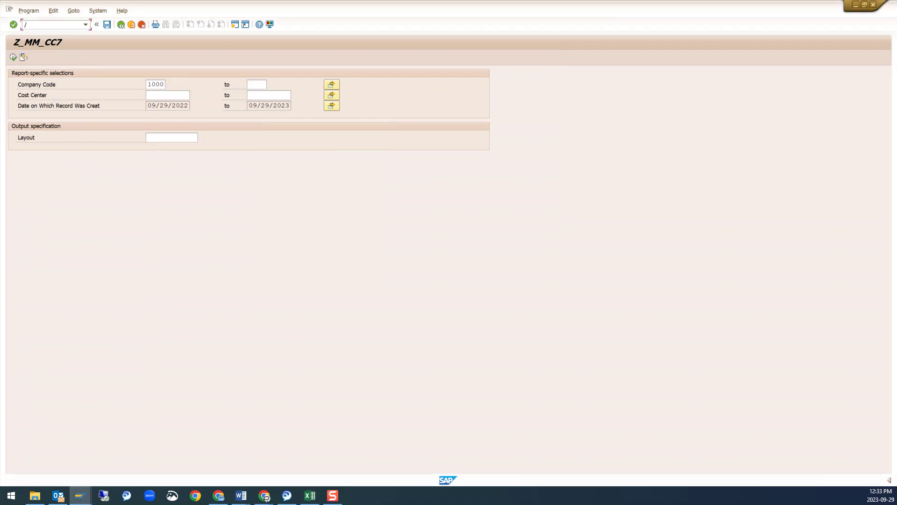
{"action": "type", "text": "/n"}
{"action": "key", "text": "Return"}
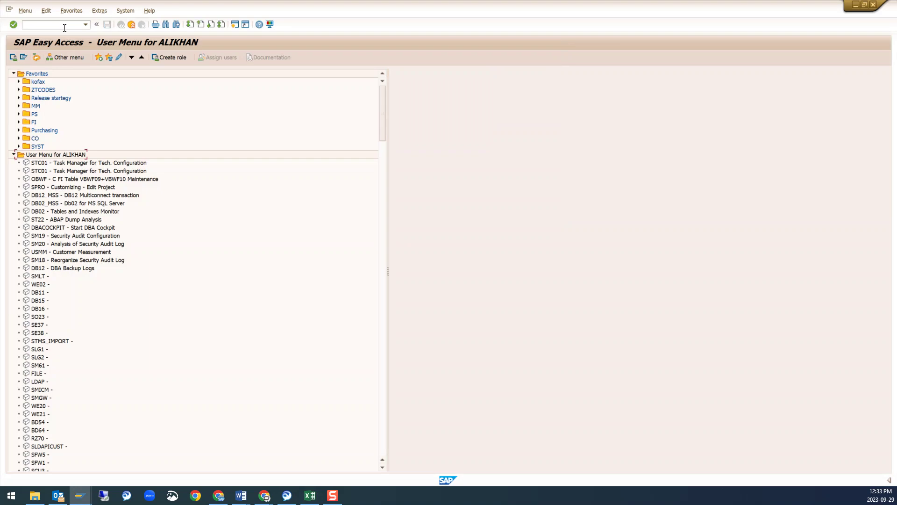
{"action": "type", "text": "SQ01"}
{"action": "key", "text": "Return"}
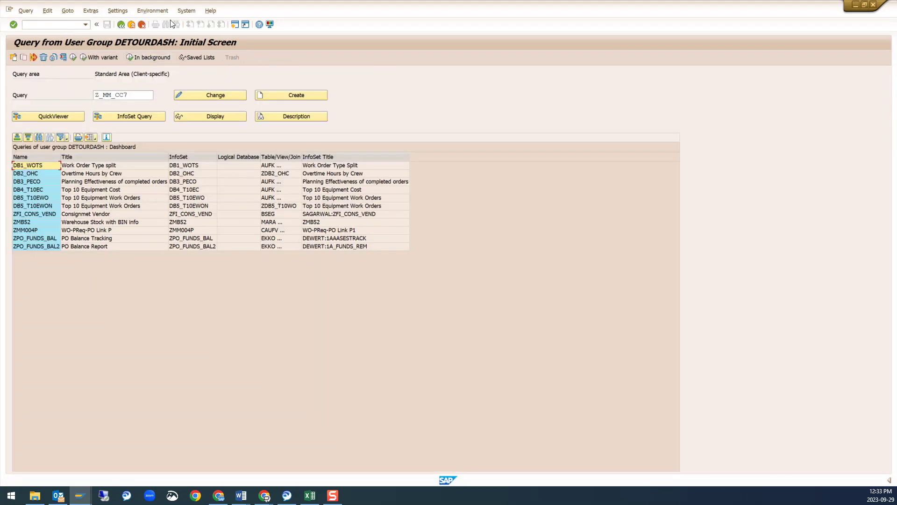
Step: Select Standard area (client-specific) as the query work area
{"action": "left_click", "coordinate": [152, 10]}
{"action": "left_click", "coordinate": [158, 22]}
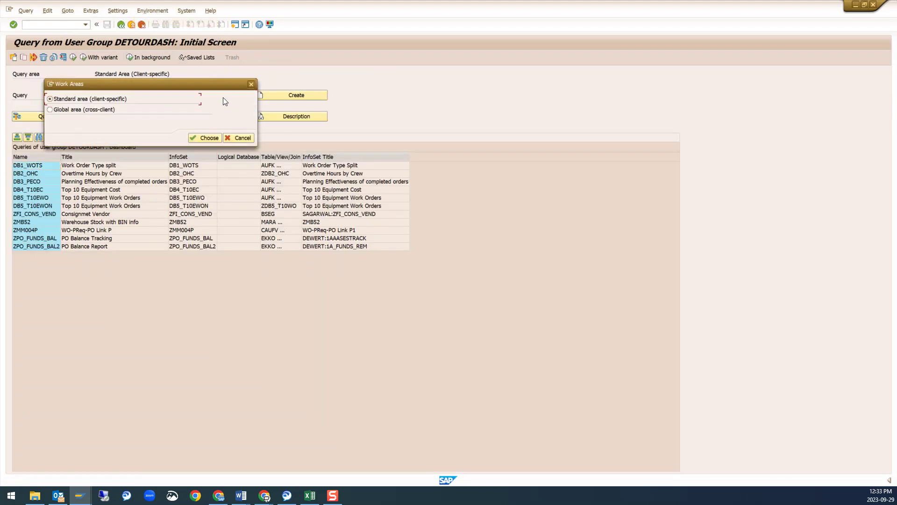
{"action": "left_click", "coordinate": [204, 138]}
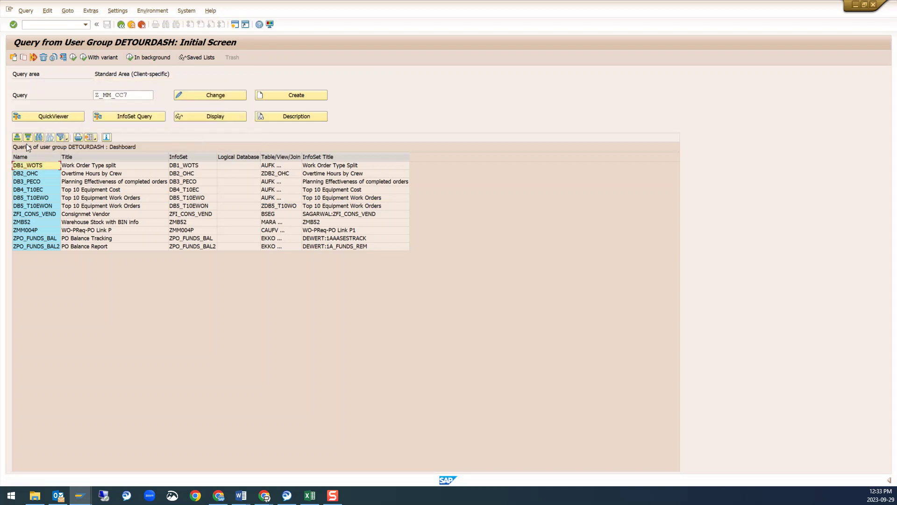
Step: Switch to the user group SAPTEAM and try to execute the query Z_MM_CC7
{"action": "left_click", "coordinate": [14, 58]}
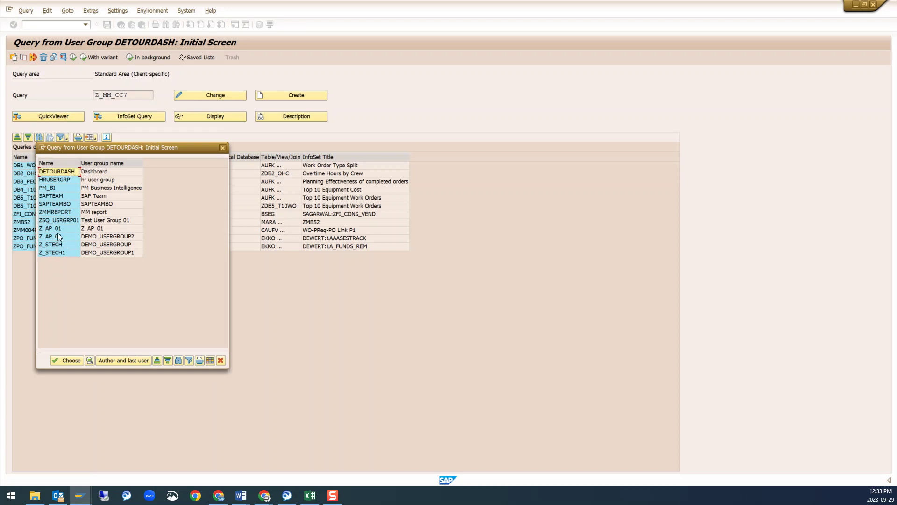
{"action": "left_click", "coordinate": [63, 197]}
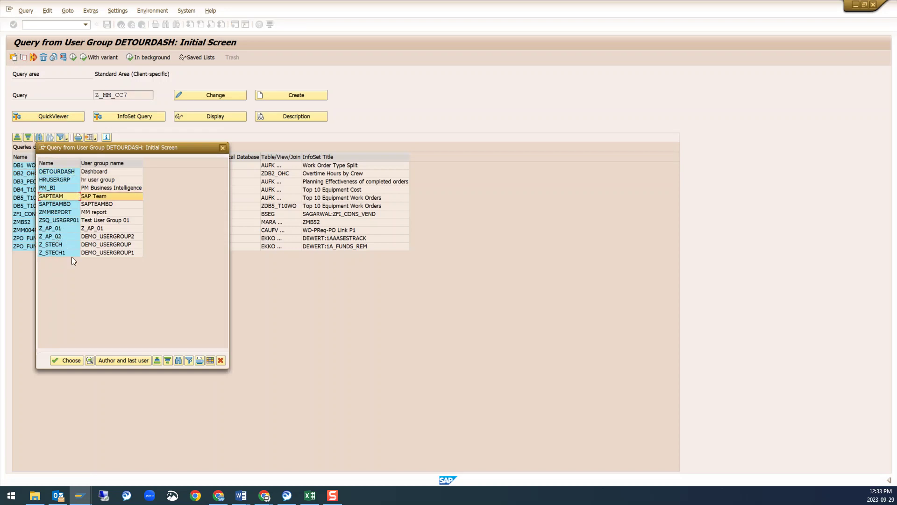
{"action": "left_click", "coordinate": [65, 360]}
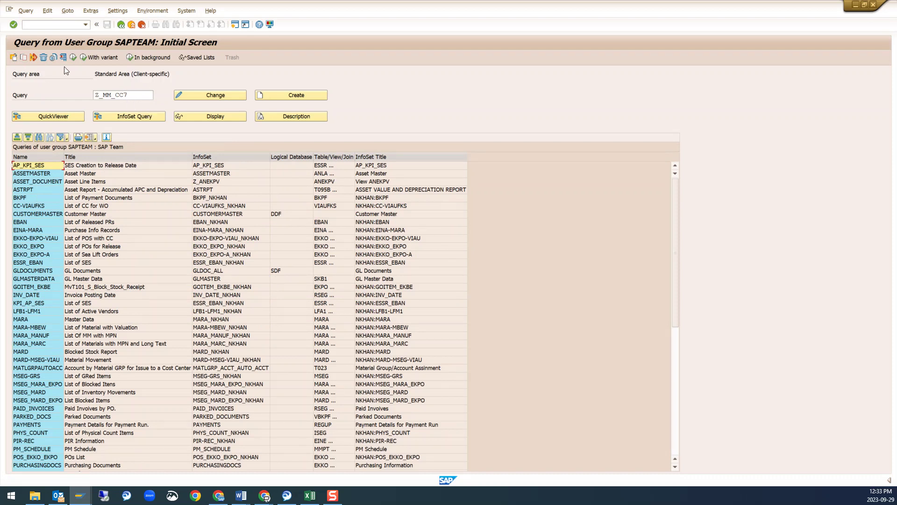
{"action": "left_click", "coordinate": [72, 57]}
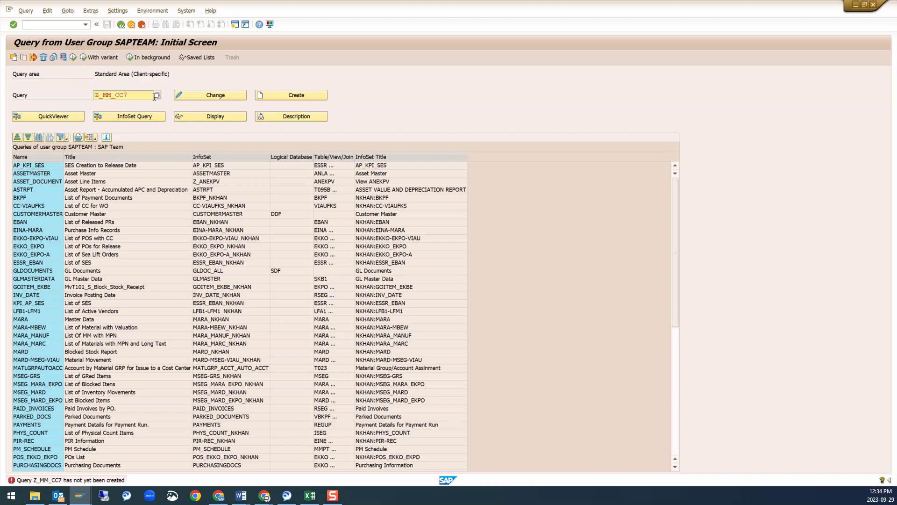
Step: Convert QuickView Z_MM_CC7 into a SAPTEAM query, using Z_MM_CC7 as both the query name and the InfoSet name
{"action": "left_click", "coordinate": [21, 13]}
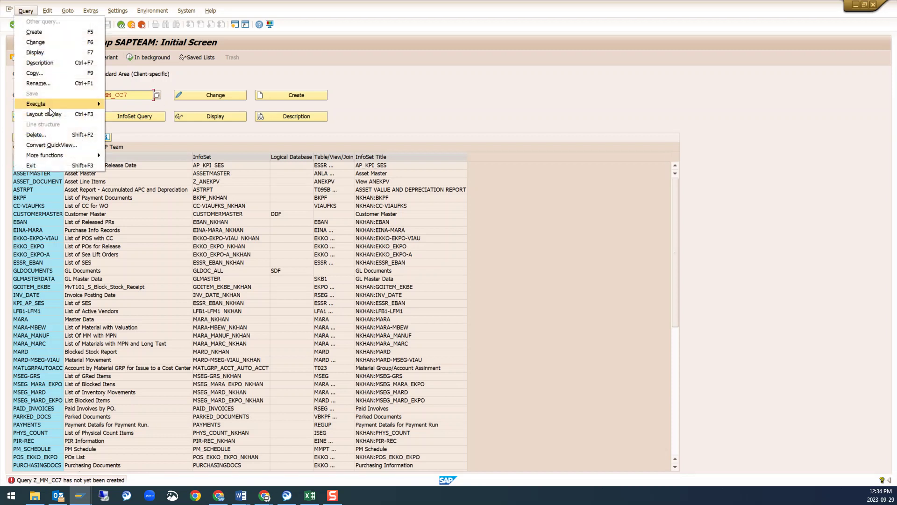
{"action": "left_click", "coordinate": [56, 145]}
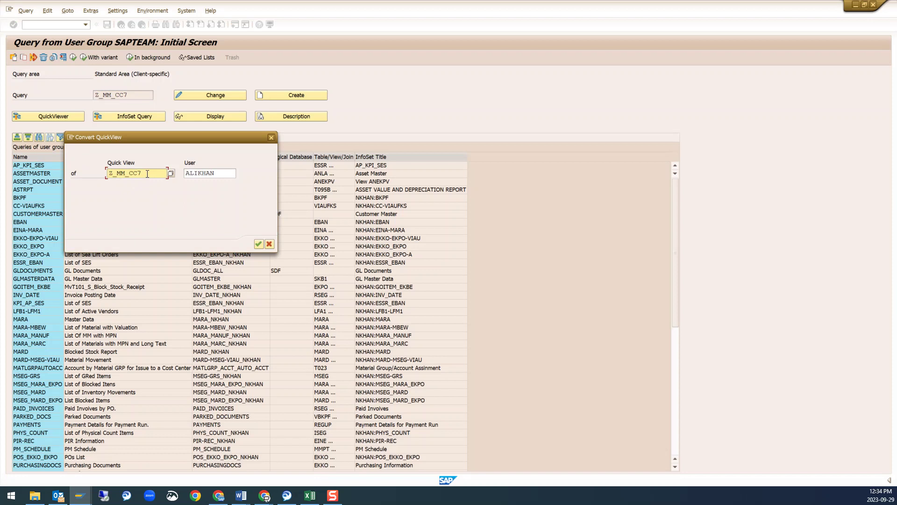
{"action": "left_click", "coordinate": [258, 245]}
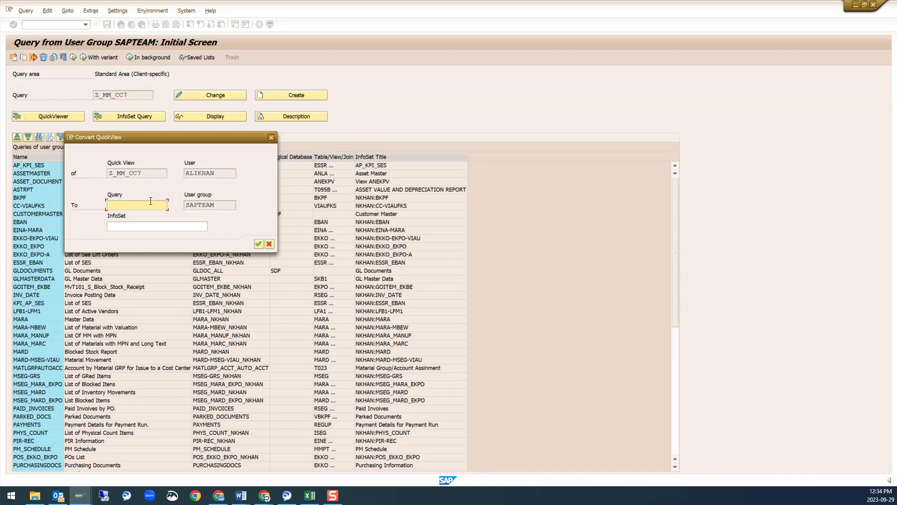
{"action": "left_click_drag", "start_coordinate": [145, 171], "coordinate": [103, 180]}
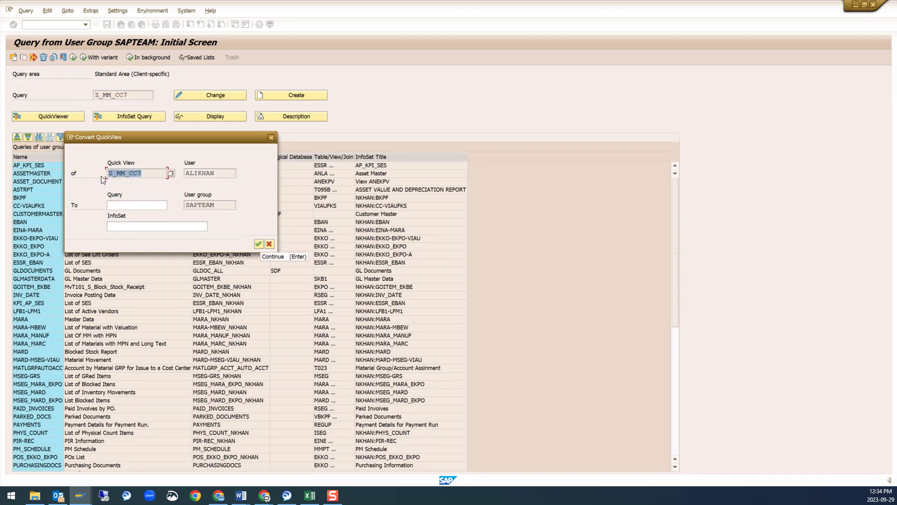
{"action": "key", "text": "ctrl+c"}
{"action": "left_click", "coordinate": [140, 204]}
{"action": "key", "text": "ctrl+v"}
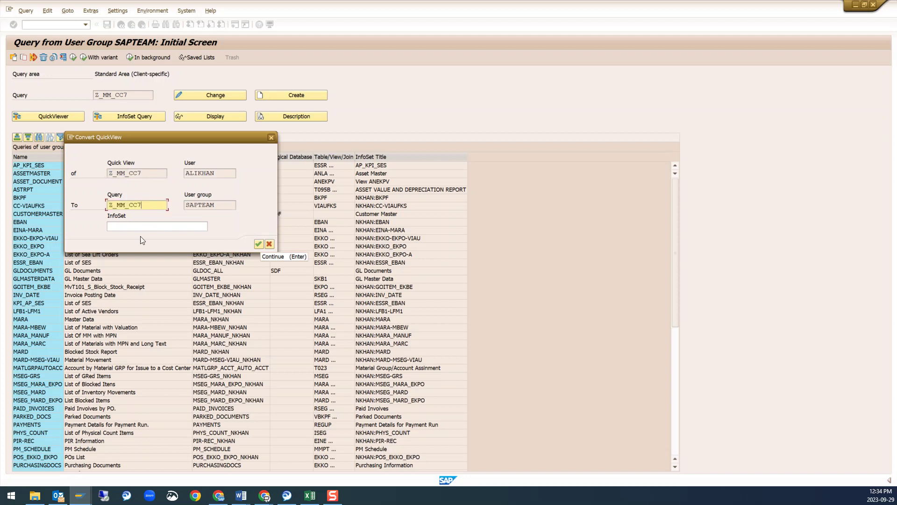
{"action": "left_click", "coordinate": [144, 231]}
{"action": "key", "text": "ctrl+v"}
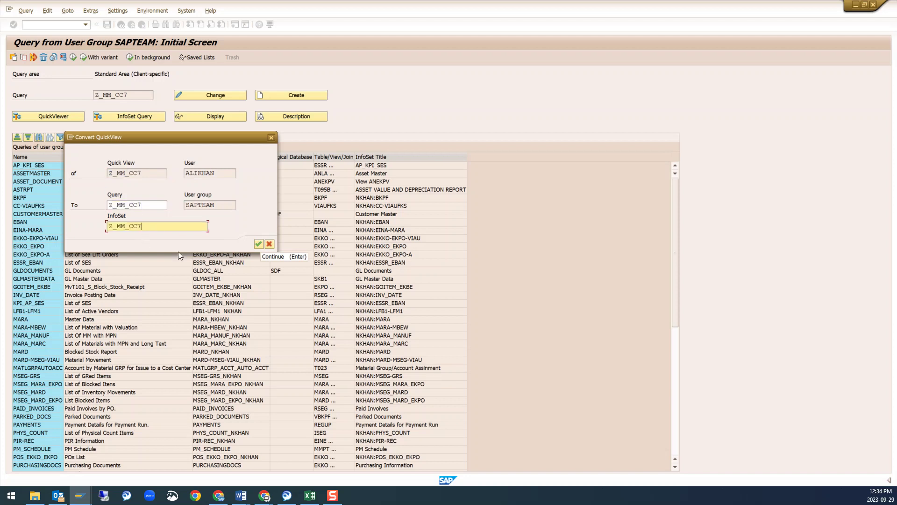
{"action": "left_click", "coordinate": [257, 244]}
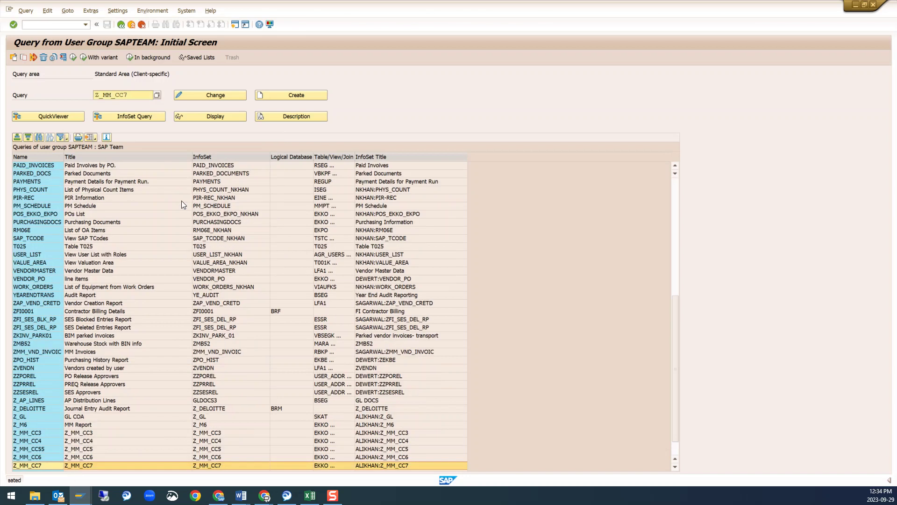
Step: Execute the query Z_MM_CC7 for company code 1000, view the resulting list, and return to the query initial screen
{"action": "left_click", "coordinate": [73, 57]}
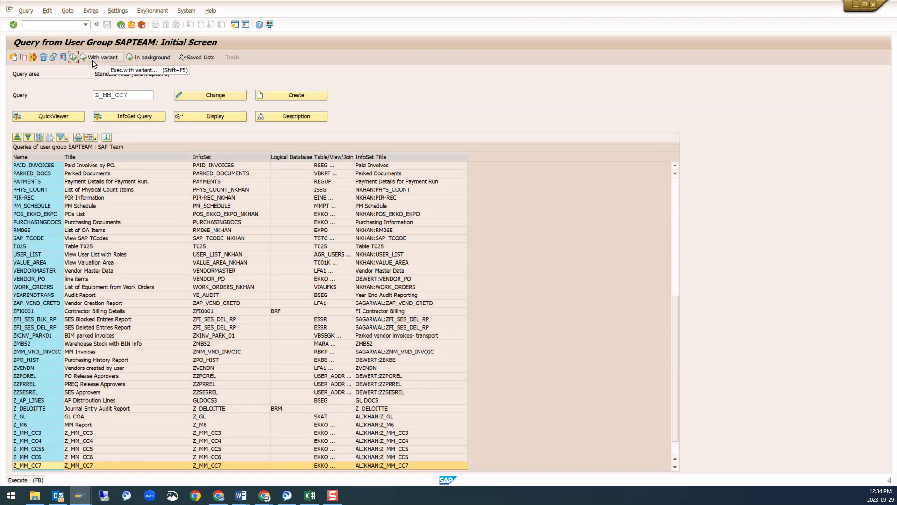
{"action": "left_click", "coordinate": [73, 57]}
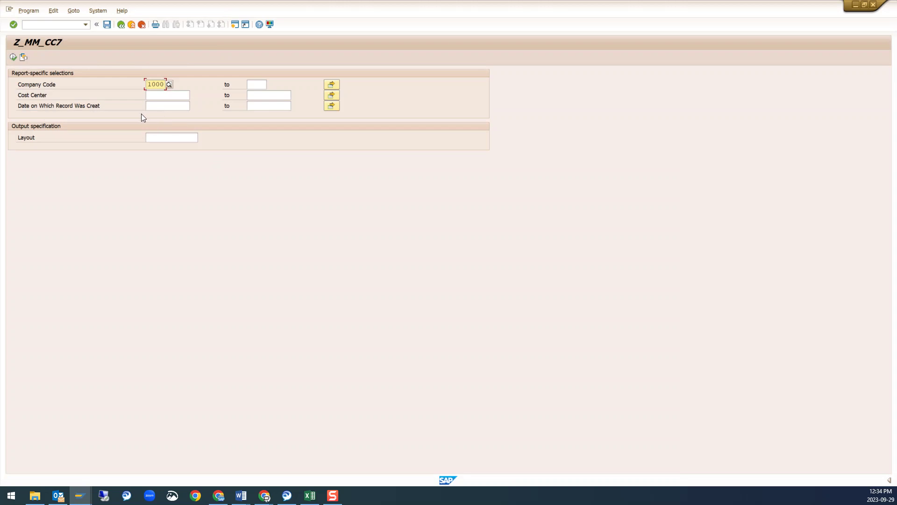
{"action": "left_click", "coordinate": [13, 58]}
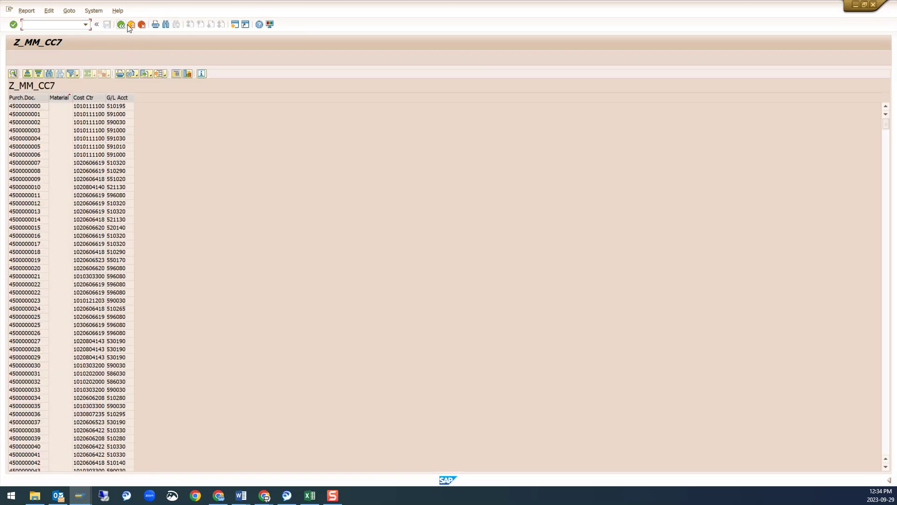
{"action": "left_click", "coordinate": [130, 25]}
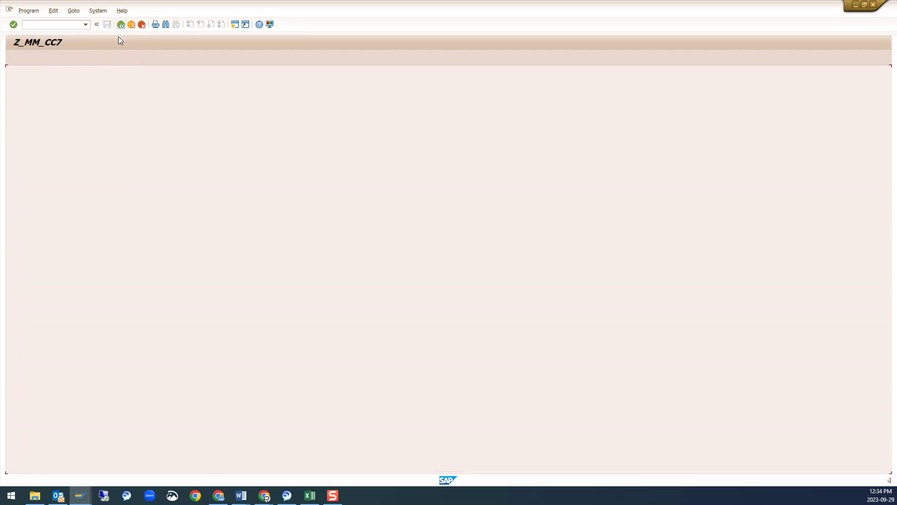
{"action": "left_click", "coordinate": [121, 25]}
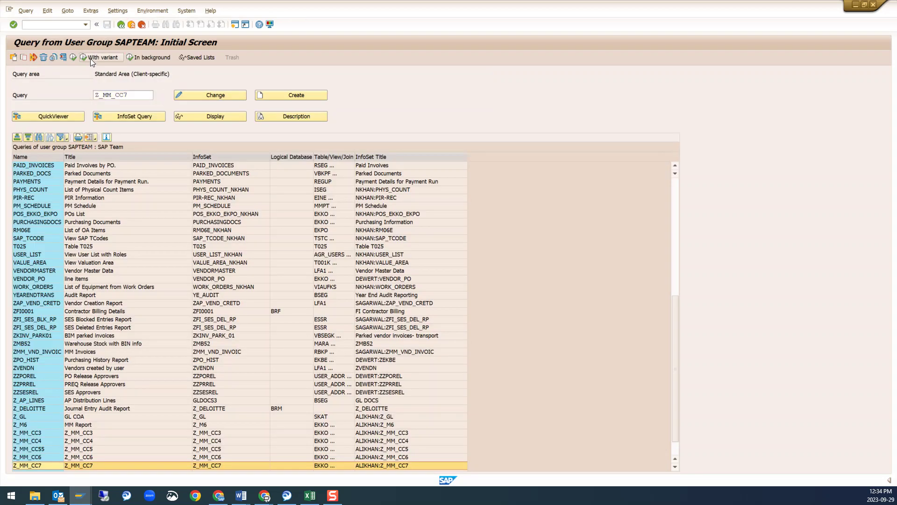
Step: Run the query Z_MM_CC7 with the variant DATE
{"action": "left_click", "coordinate": [90, 59]}
{"action": "left_click", "coordinate": [178, 162]}
{"action": "left_click", "coordinate": [68, 159]}
{"action": "left_click", "coordinate": [263, 266]}
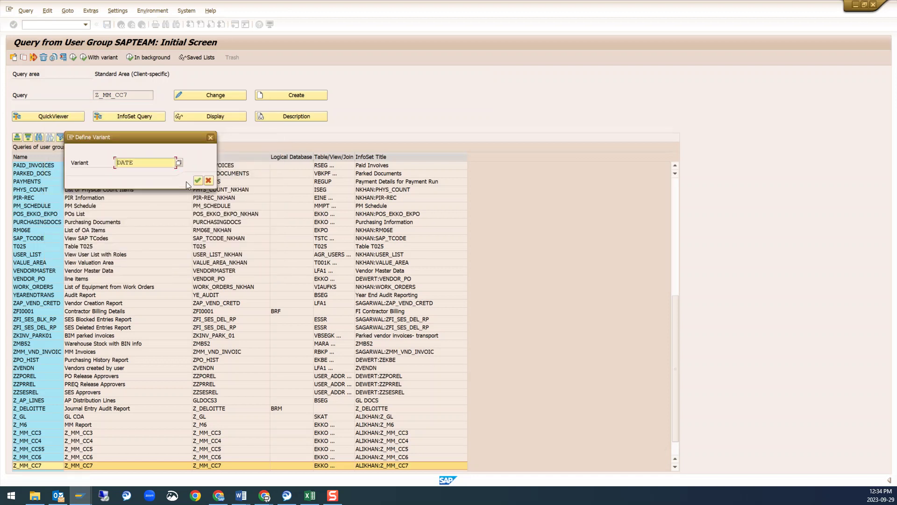
{"action": "left_click", "coordinate": [197, 180]}
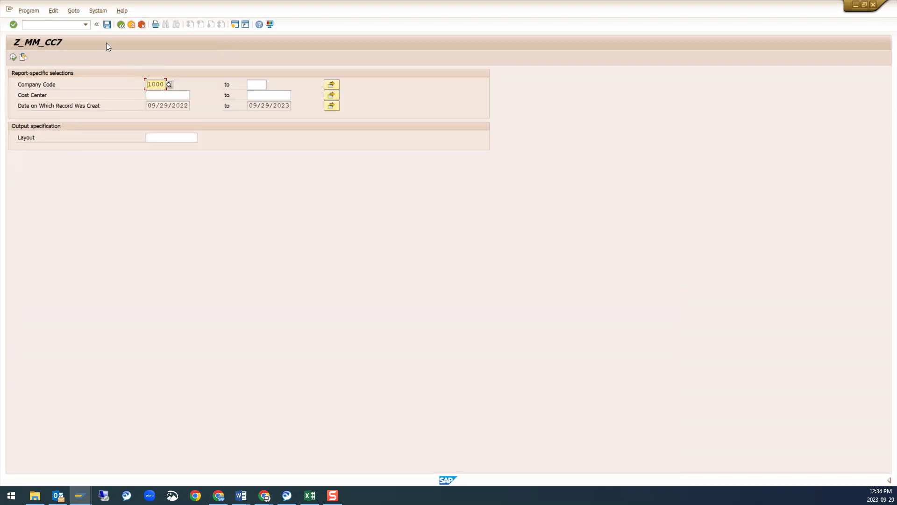
{"action": "left_click", "coordinate": [13, 57]}
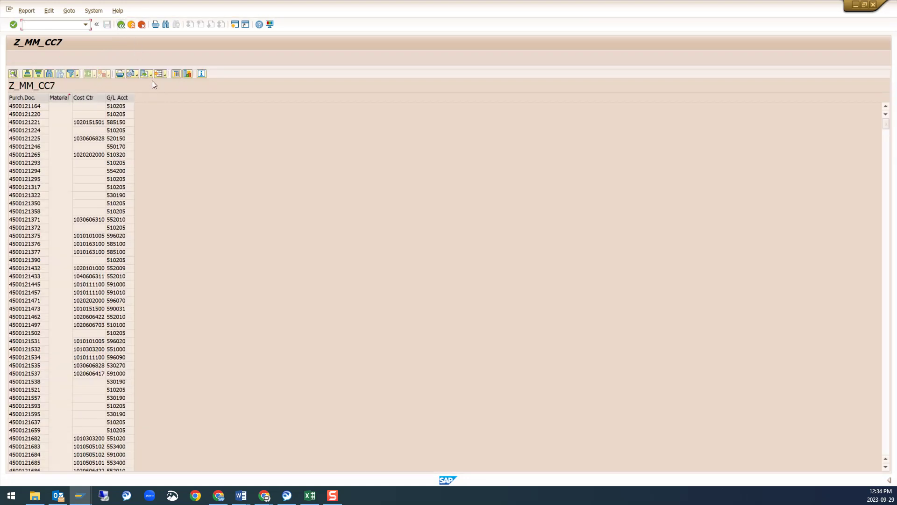
Step: Check the export formats available for the report list and return to the query initial screen
{"action": "left_click", "coordinate": [150, 76]}
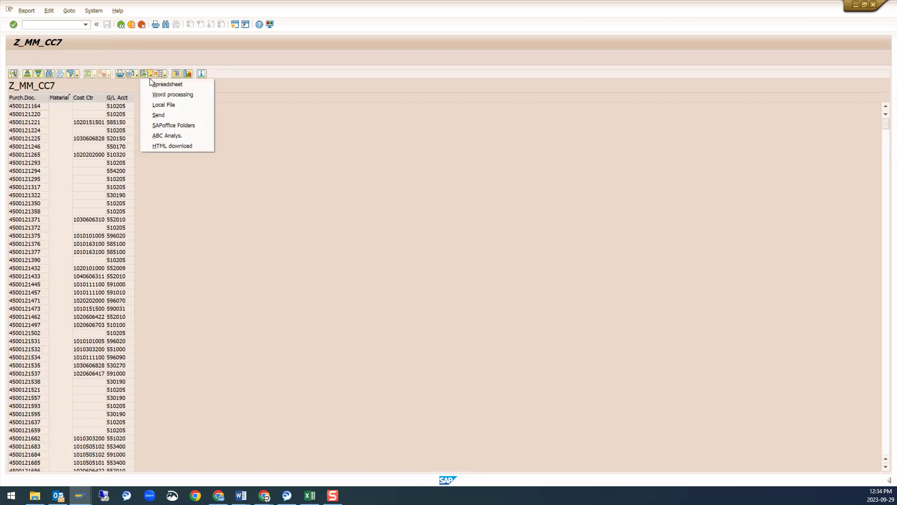
{"action": "left_click", "coordinate": [121, 26]}
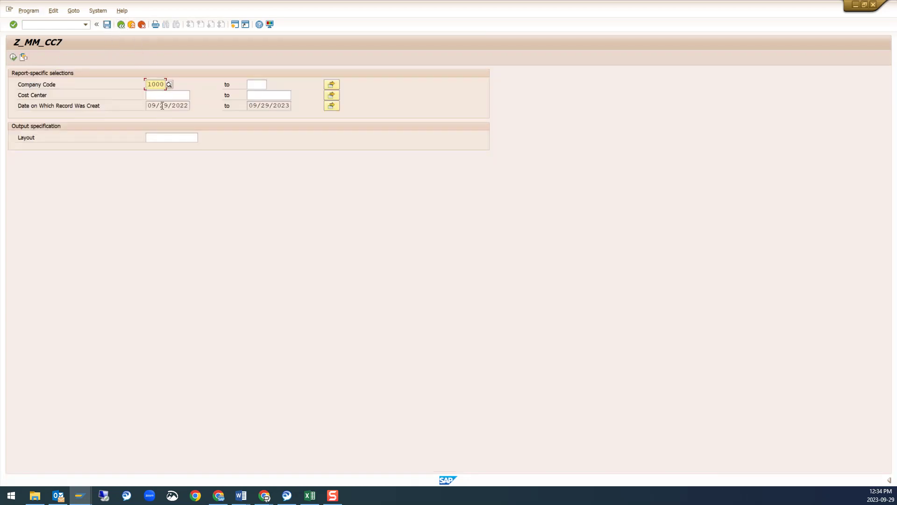
{"action": "left_click", "coordinate": [121, 26]}
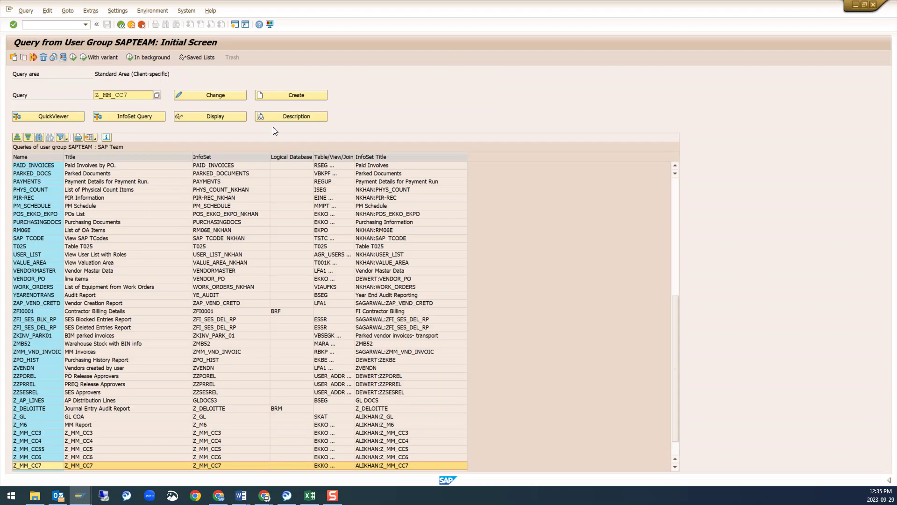
Step: View the title and format settings of query Z_MM_CC7 in change mode and return to the query list
{"action": "left_click", "coordinate": [209, 96]}
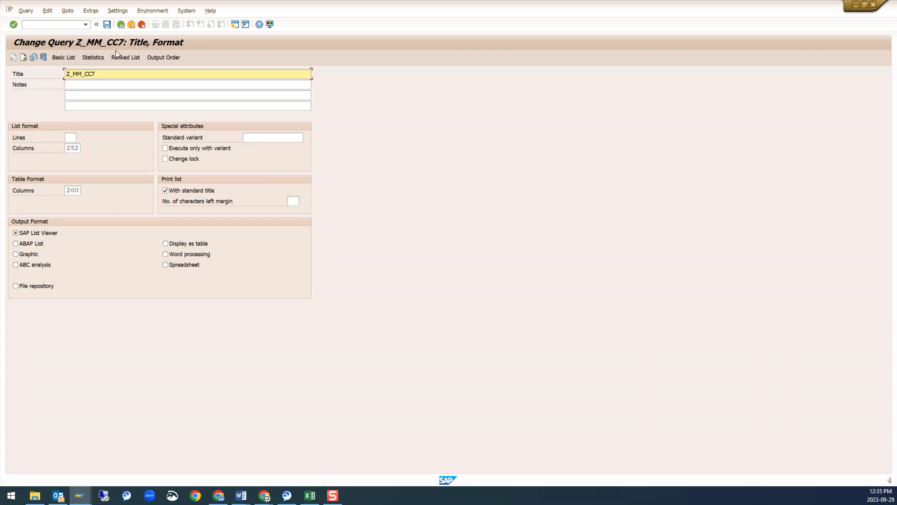
{"action": "left_click", "coordinate": [121, 24]}
Step: Copy the query name Z_MM_CC7 and open the InfoSet maintenance transaction
{"action": "left_click", "coordinate": [62, 25]}
{"action": "double_click", "coordinate": [128, 93]}
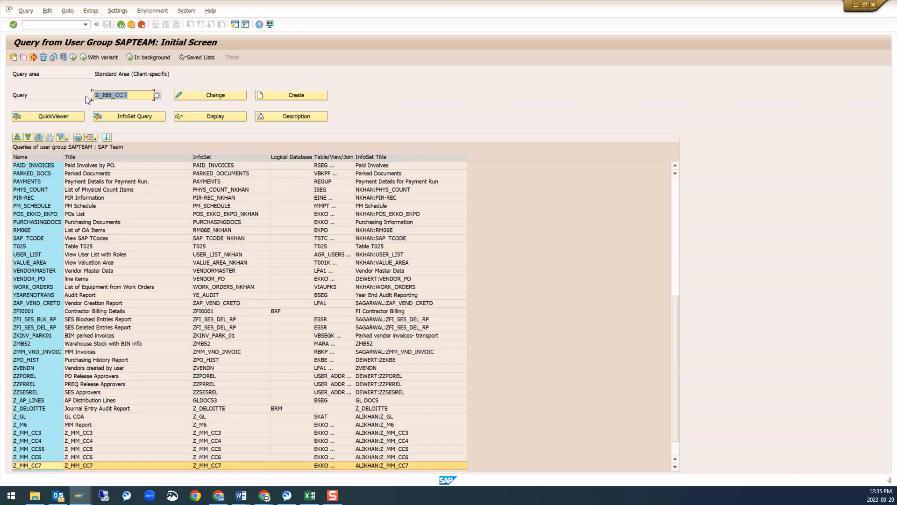
{"action": "left_click", "coordinate": [64, 24]}
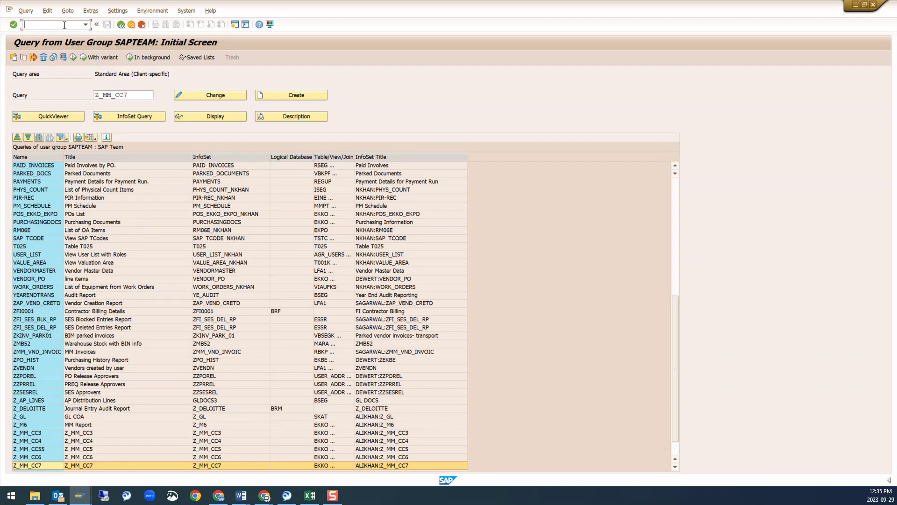
{"action": "key", "text": "Return"}
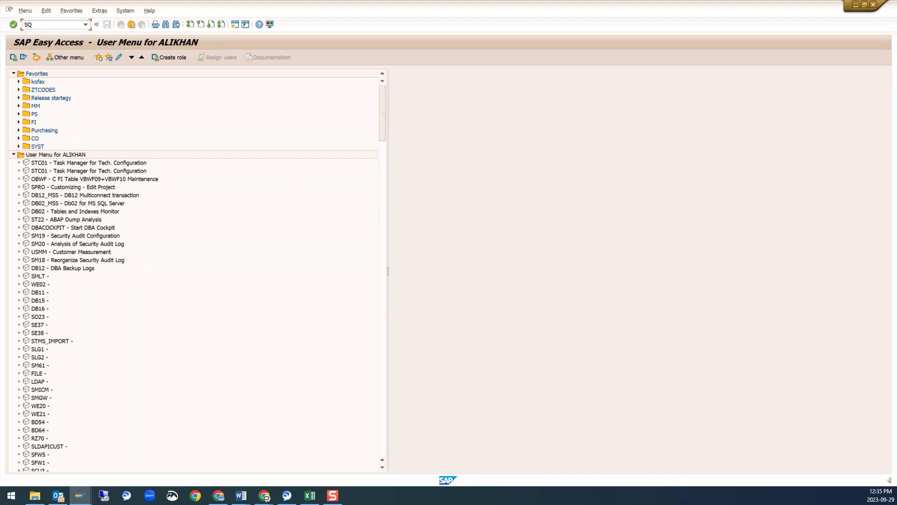
{"action": "key", "text": "Return"}
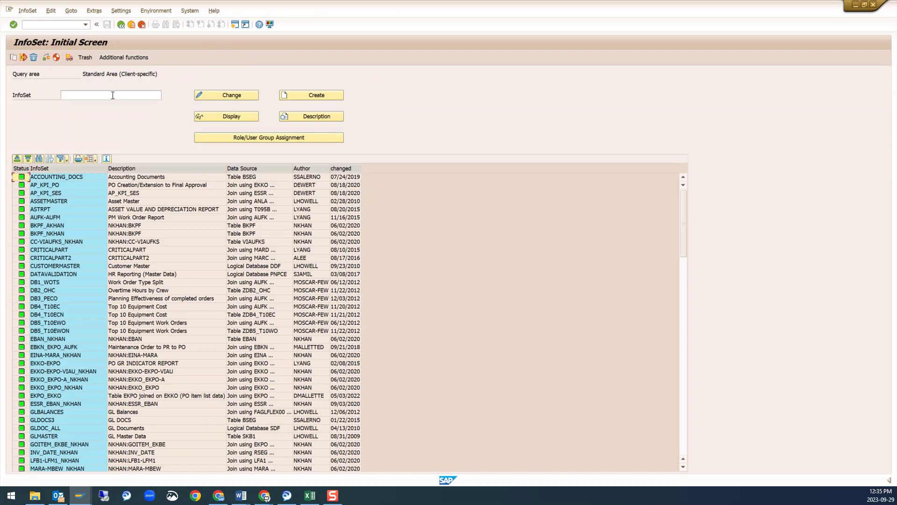
Step: Open the InfoSet Z_MM_CC7 in change mode
{"action": "left_click", "coordinate": [113, 96]}
{"action": "type", "text": "Z_MM_CC7"}
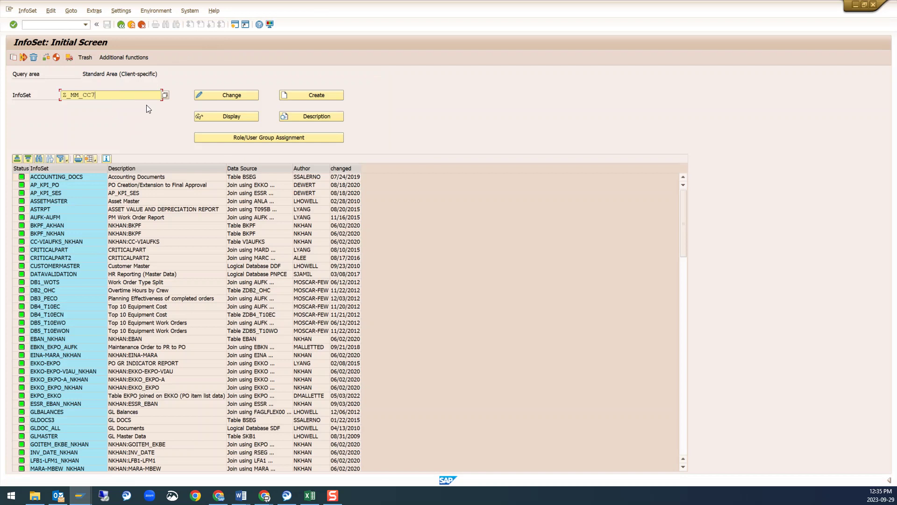
{"action": "left_click", "coordinate": [234, 95]}
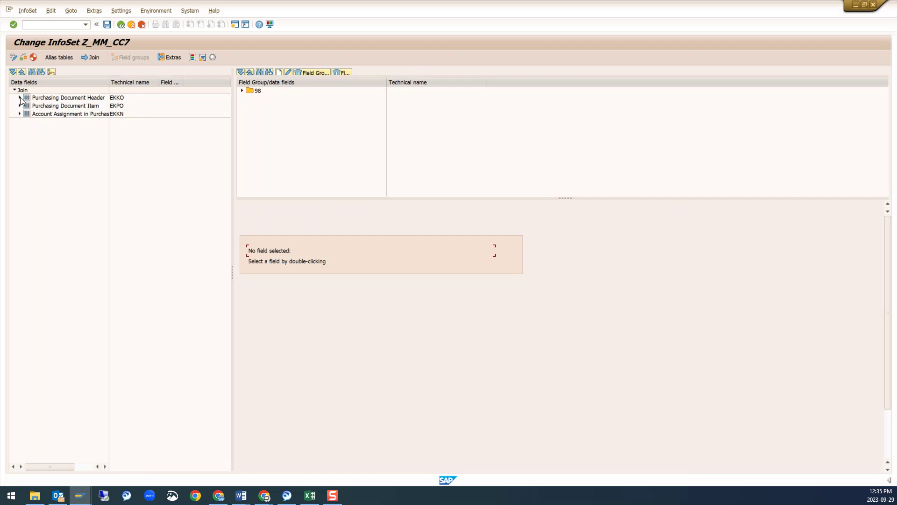
Step: Expand the Purchasing Document Header table EKKO and widen the data field columns and pane to examine its fields
{"action": "left_click", "coordinate": [20, 98]}
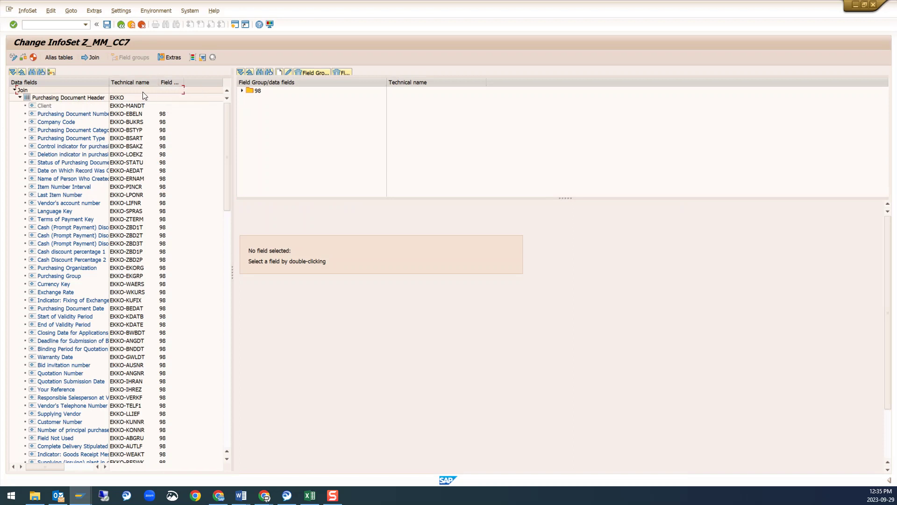
{"action": "mouse_move", "coordinate": [160, 82]}
{"action": "left_mouse_down"}
{"action": "mouse_move", "coordinate": [171, 86]}
{"action": "mouse_move", "coordinate": [108, 88]}
{"action": "mouse_move", "coordinate": [162, 90]}
{"action": "left_mouse_up"}
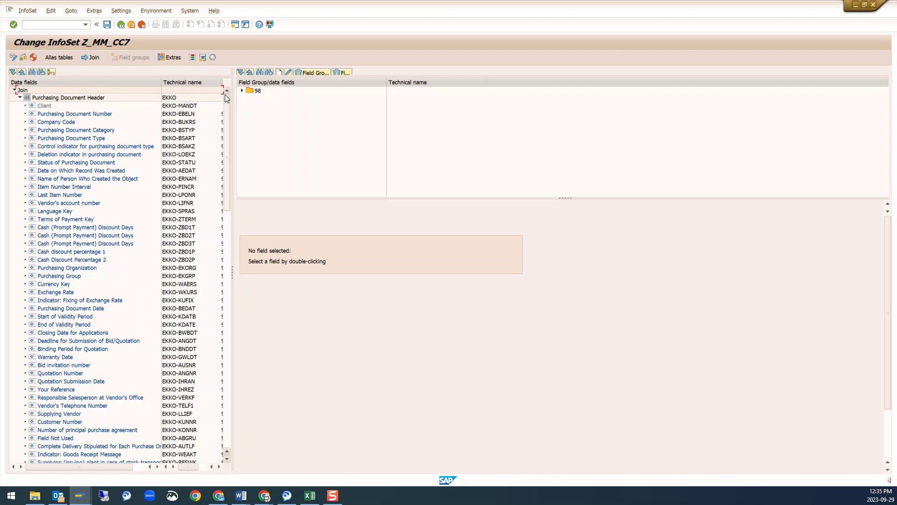
{"action": "left_click_drag", "start_coordinate": [160, 79], "coordinate": [136, 81]}
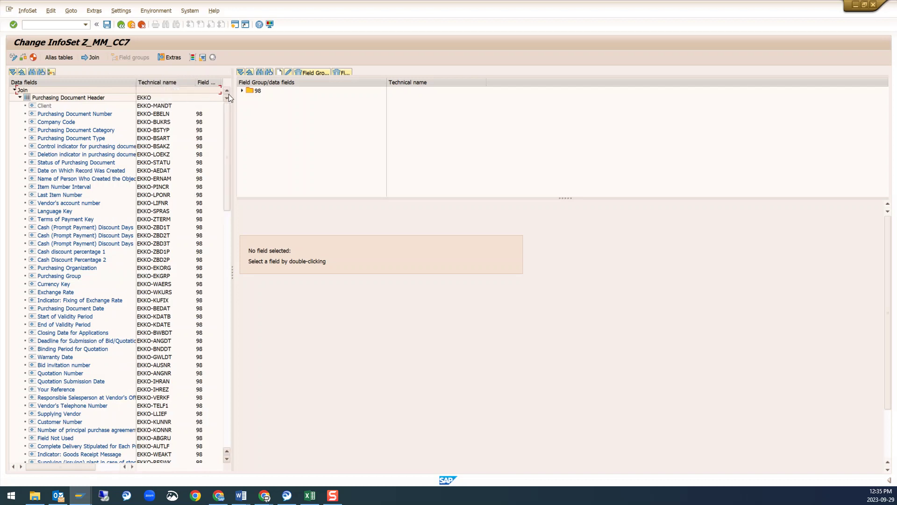
{"action": "left_click_drag", "start_coordinate": [232, 104], "coordinate": [288, 113]}
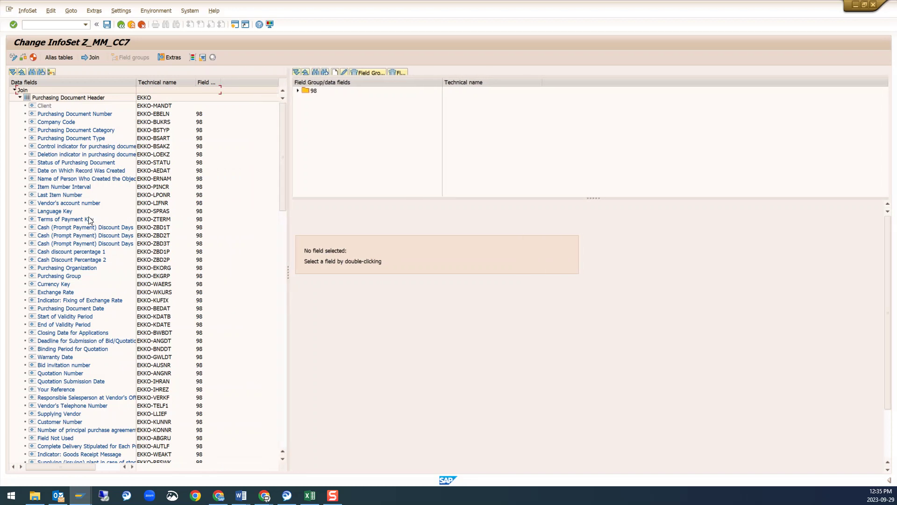
{"action": "scroll", "coordinate": [90, 219], "scroll_direction": "down", "scroll_amount": 4}
{"action": "scroll", "coordinate": [85, 220], "scroll_direction": "up", "scroll_amount": 4}
Step: Examine the InfoSet's table join and its option for adding a table, and return to the InfoSet initial screen without changes
{"action": "left_click", "coordinate": [88, 58]}
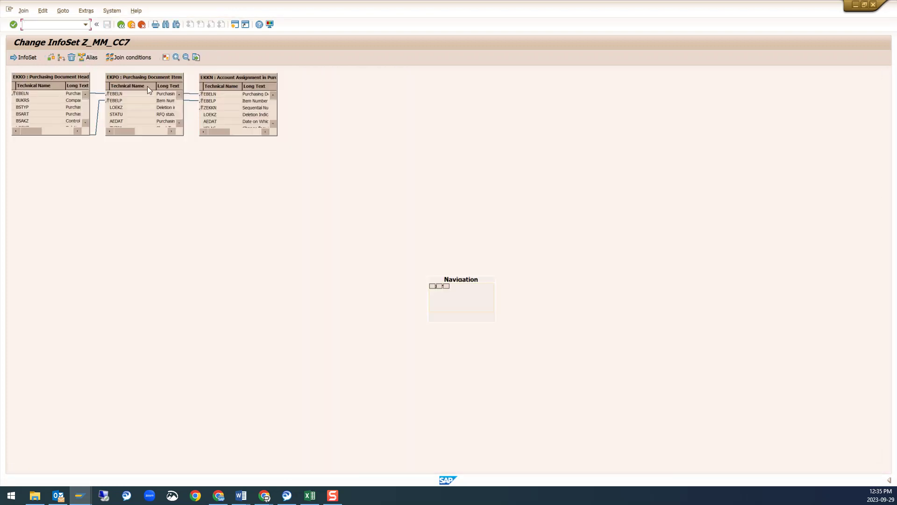
{"action": "left_click", "coordinate": [61, 58]}
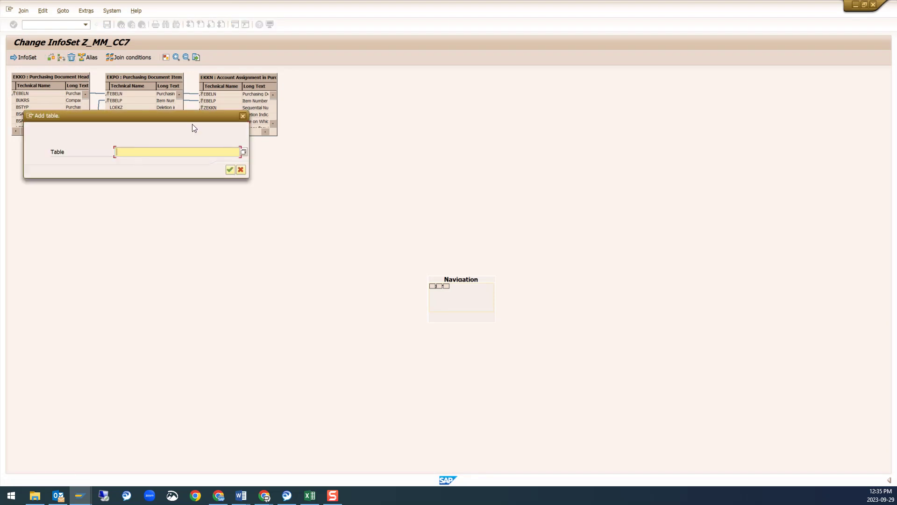
{"action": "left_click", "coordinate": [242, 116]}
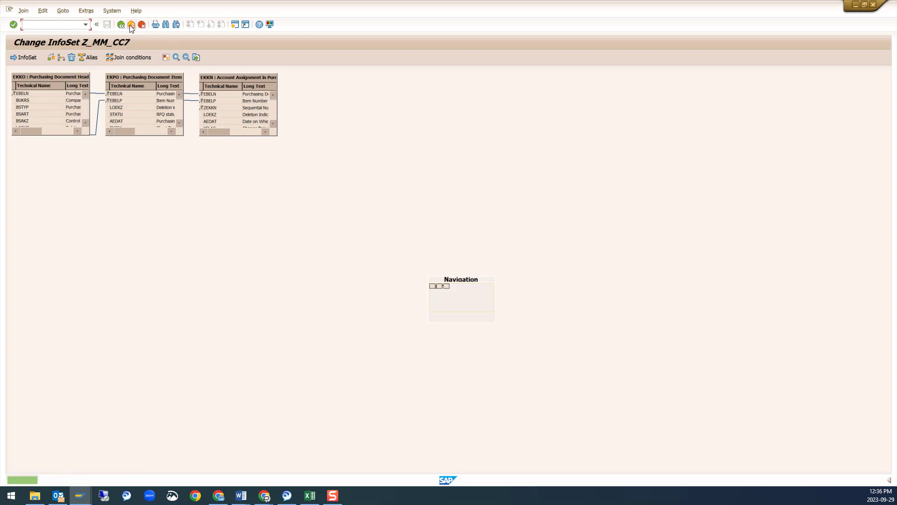
{"action": "left_click", "coordinate": [121, 25]}
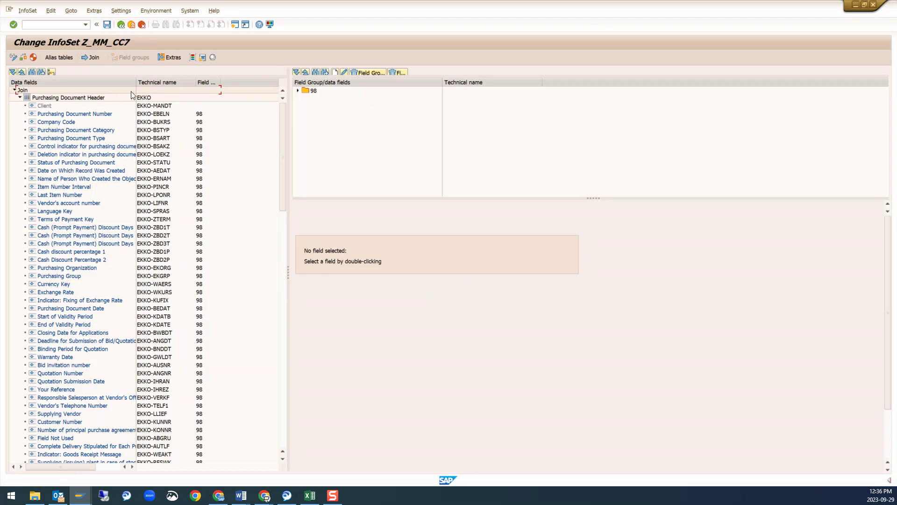
{"action": "left_click", "coordinate": [122, 26]}
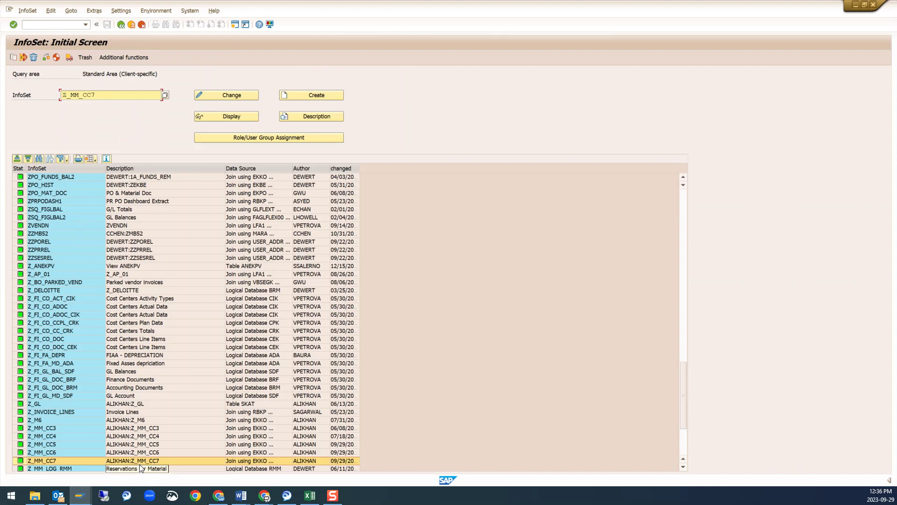
Step: Choose Standard area (client-specific) as the work area for the InfoSets
{"action": "left_click", "coordinate": [148, 11]}
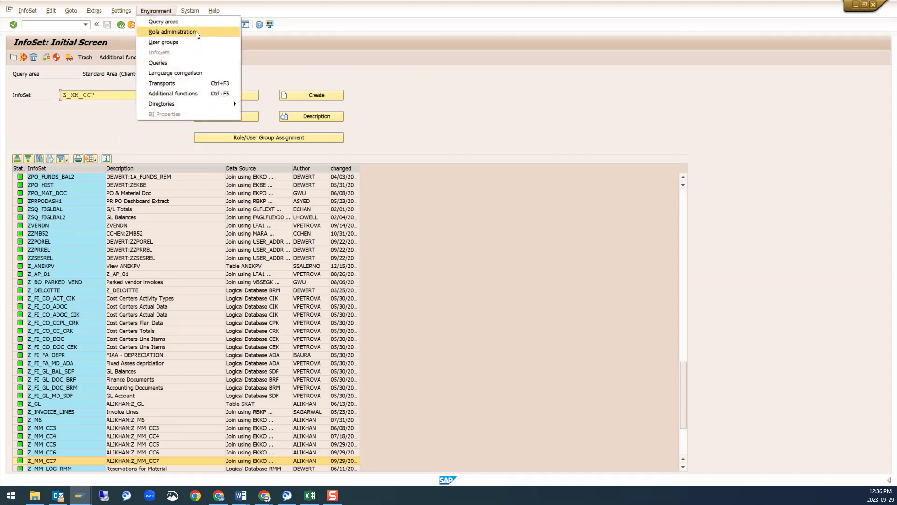
{"action": "left_click", "coordinate": [192, 22]}
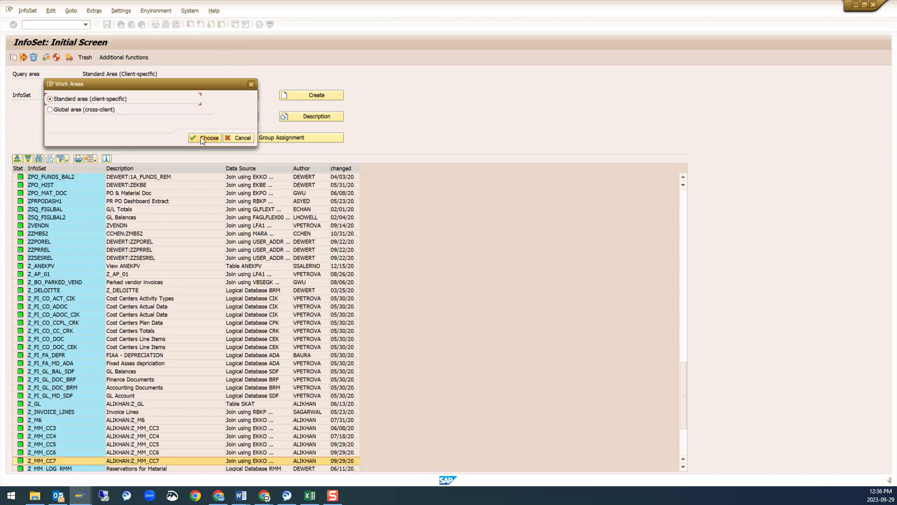
{"action": "left_click", "coordinate": [200, 137]}
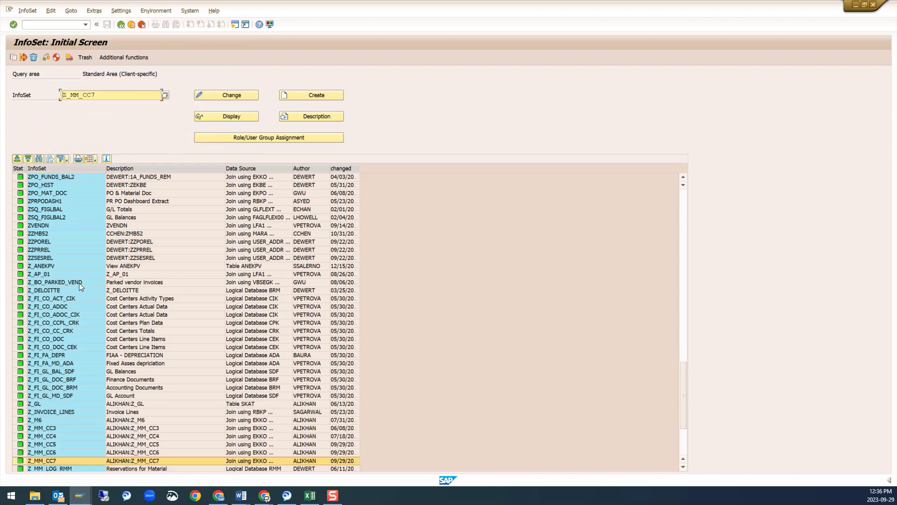